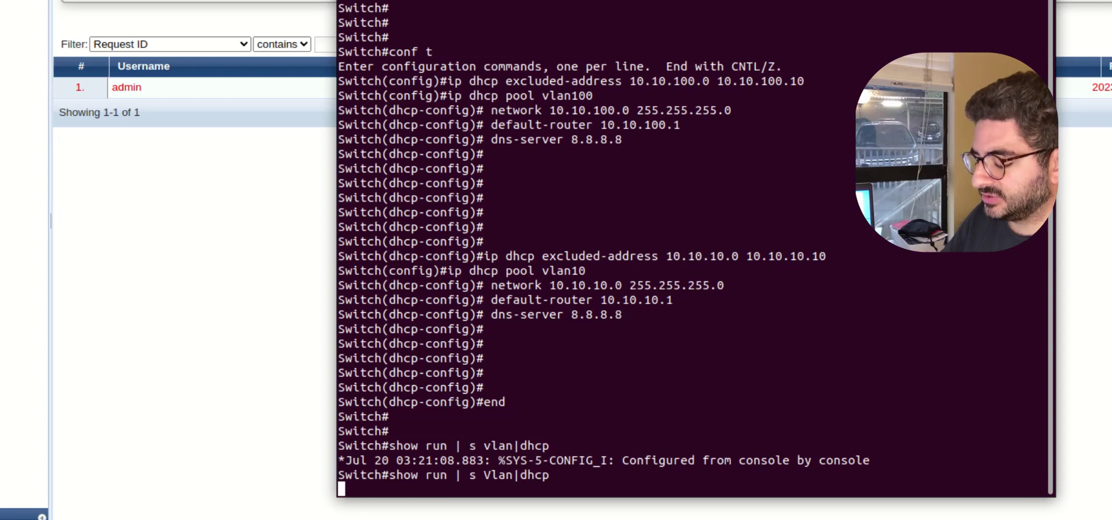
# Step: Show the switch's VLAN and DHCP config and highlight the interface Vlan address lines
pyautogui.press('Return')
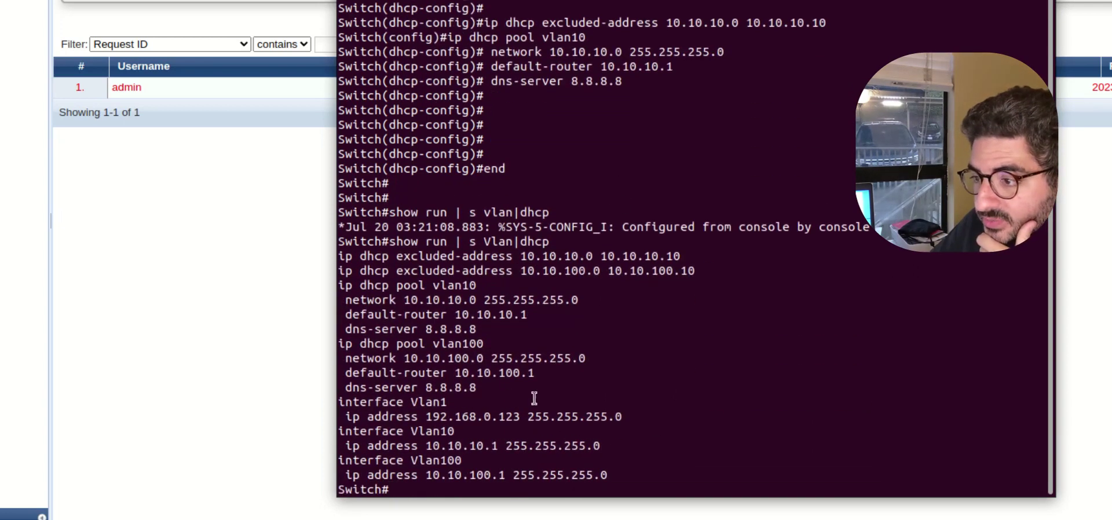
pyautogui.moveTo(625, 472)
pyautogui.mouseDown()
pyautogui.moveTo(295, 349)
pyautogui.moveTo(285, 287)
pyautogui.mouseUp()
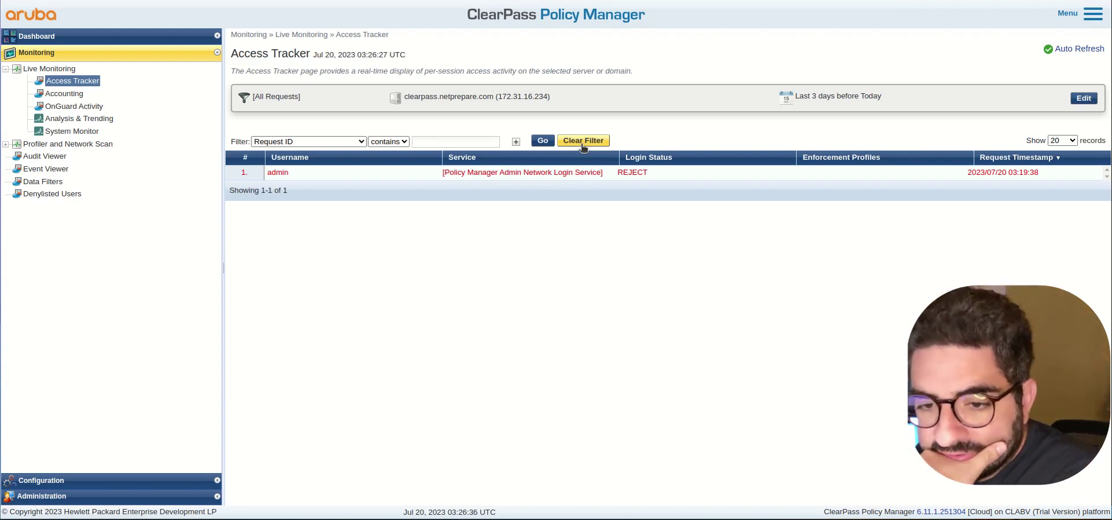
pyautogui.click(583, 146)
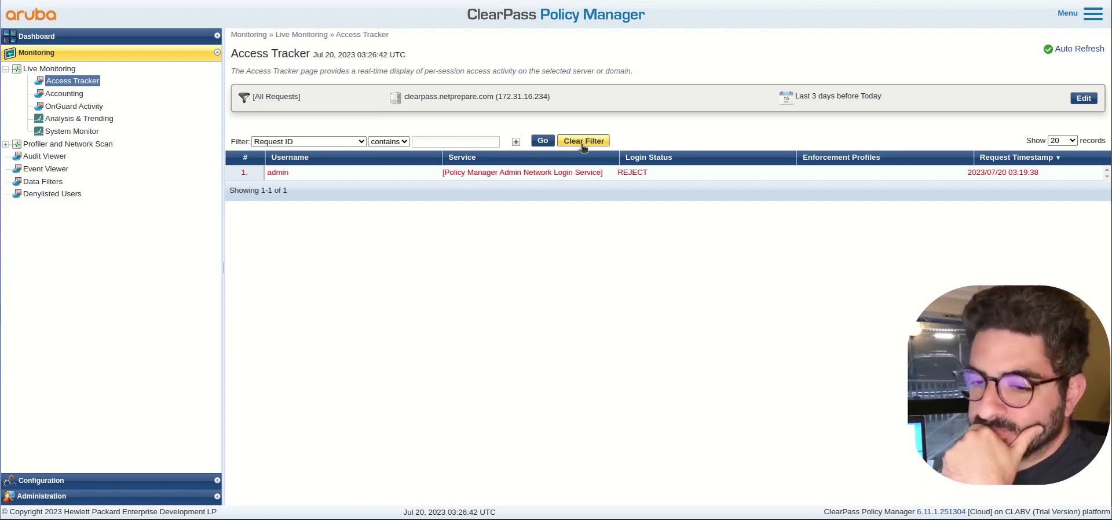
pyautogui.click(583, 147)
pyautogui.click(583, 146)
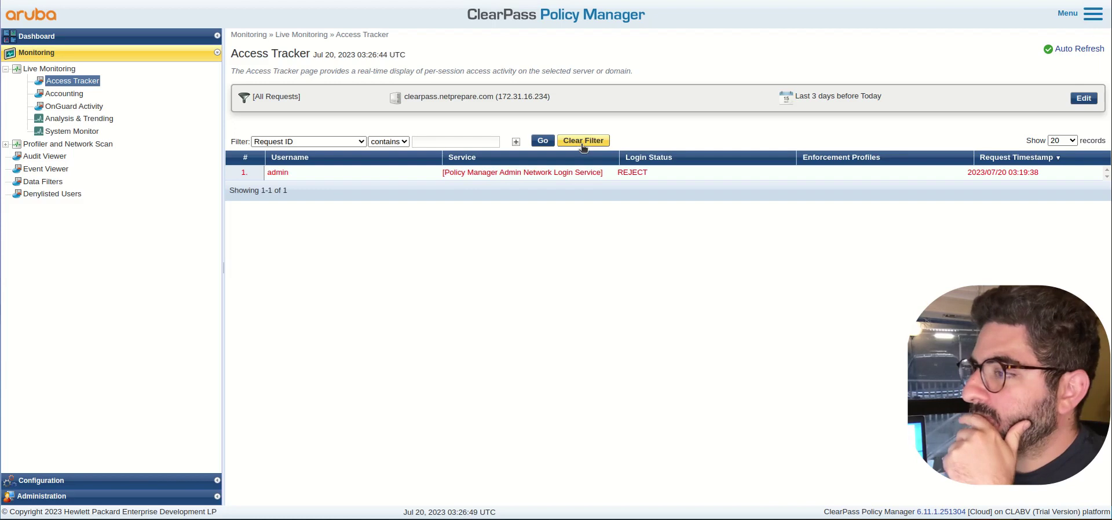
pyautogui.click(583, 147)
pyautogui.click(583, 146)
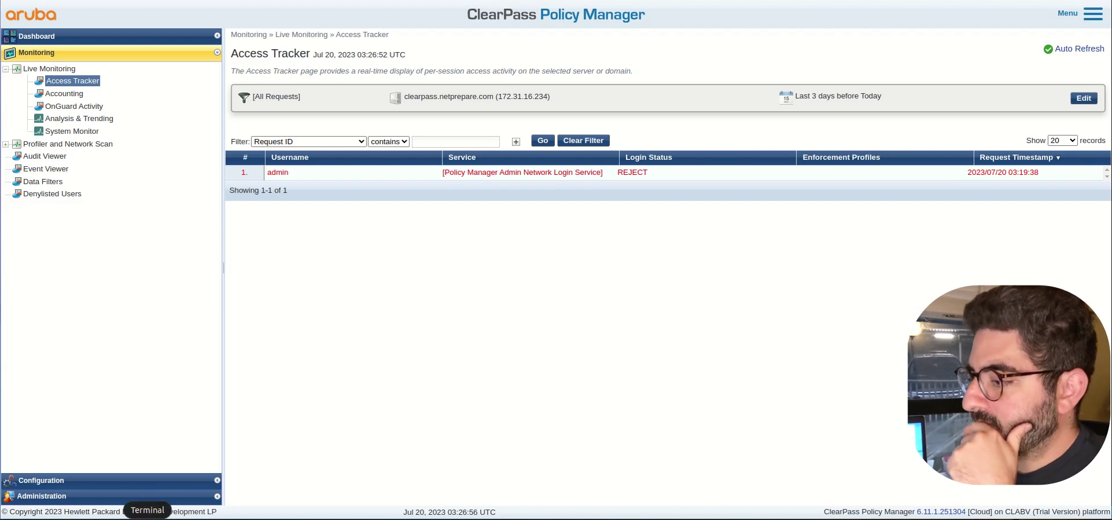
# Step: Show the running config of port Gi1/0/24 in the switch terminal
pyautogui.click(148, 513)
pyautogui.press('Return')
pyautogui.press('Return')
pyautogui.press('Return')
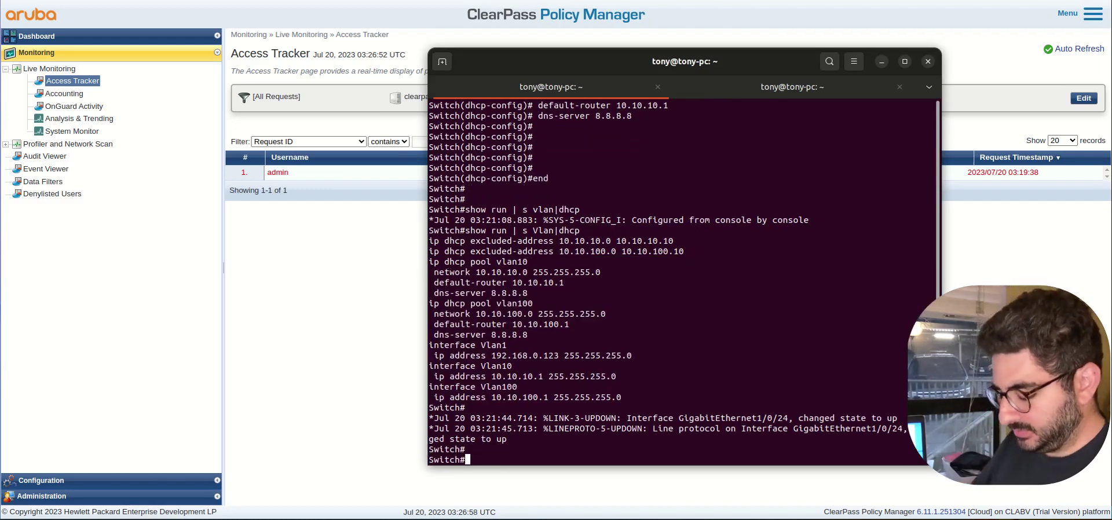
pyautogui.press('Return')
pyautogui.press('Return')
pyautogui.press('Return')
pyautogui.press('Return')
pyautogui.press('Return')
pyautogui.write('show run inte')
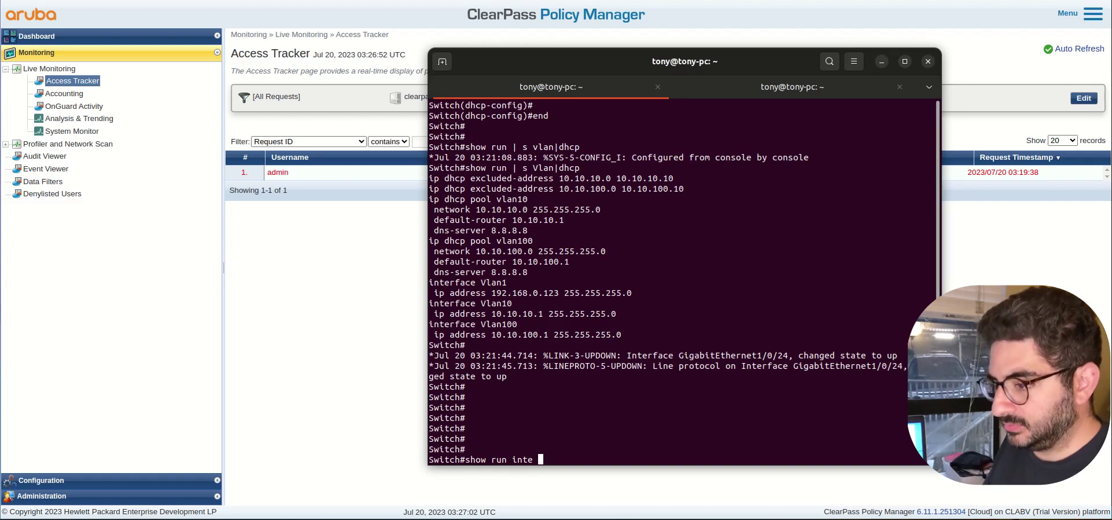
pyautogui.write('gi')
pyautogui.press('Tab')
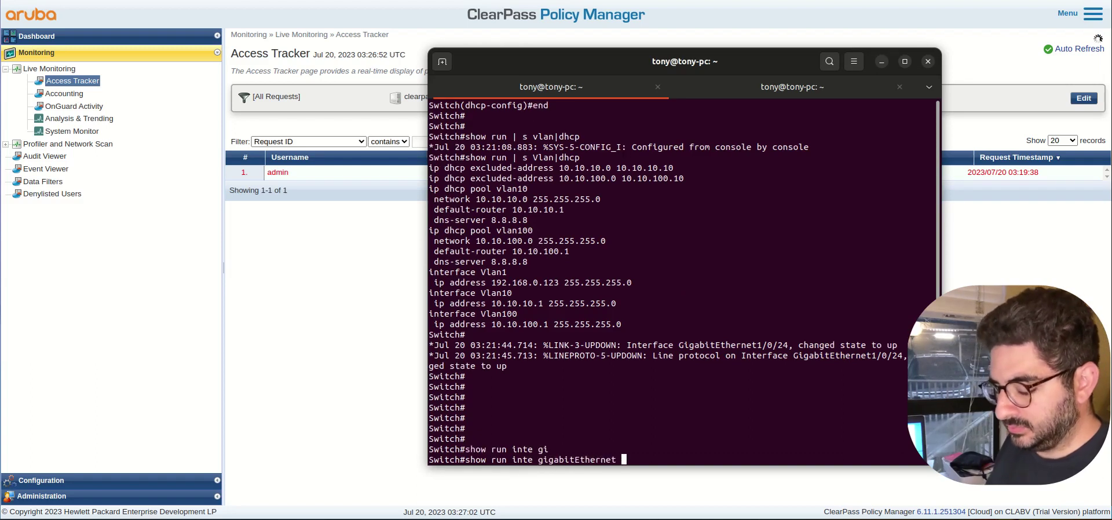
pyautogui.write('1/0/24')
pyautogui.press('Return')
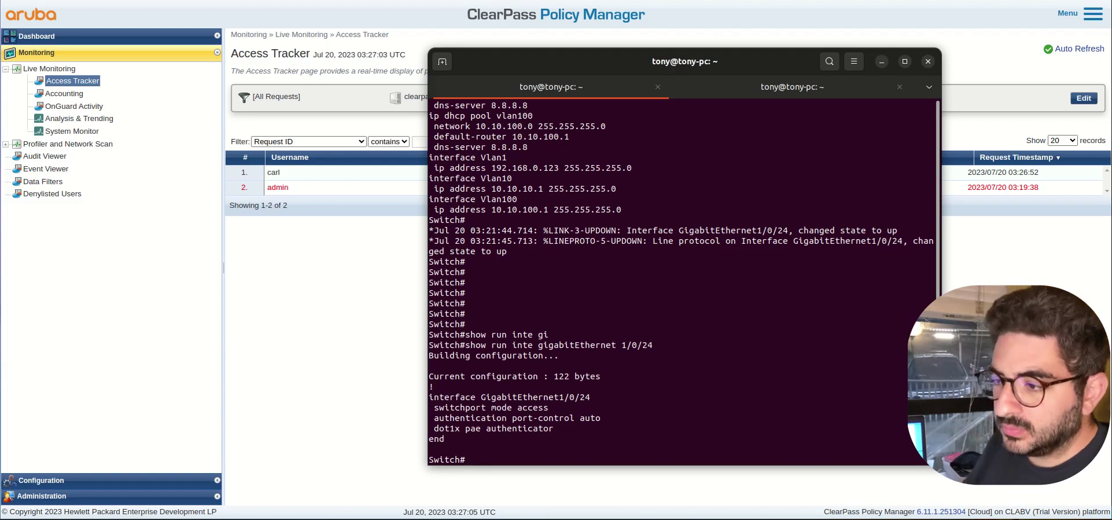
pyautogui.press('Return')
pyautogui.press('Return')
pyautogui.press('Return')
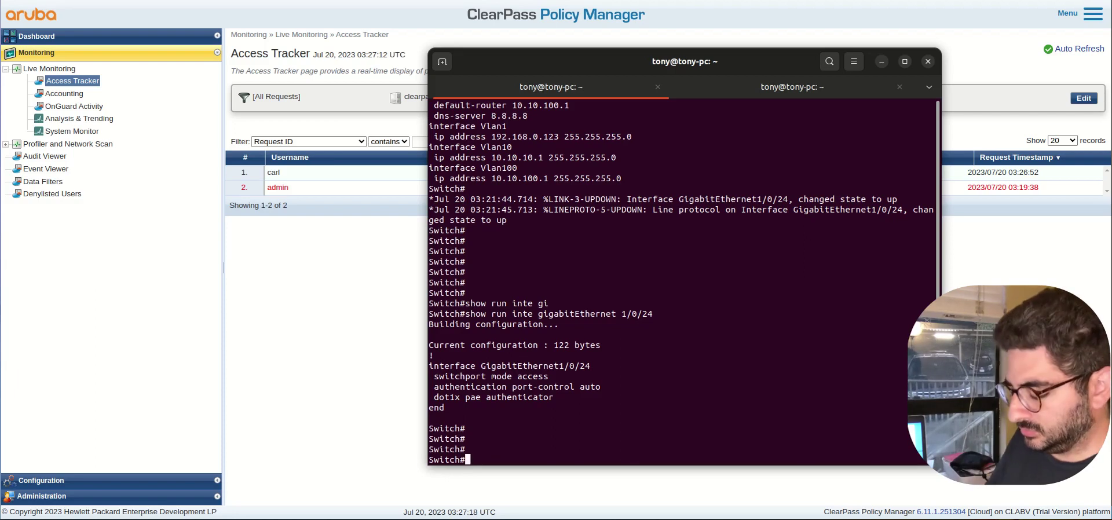
# Step: Show authentication sessions on Gi1/0/24, then put the terminal away
pyautogui.press('Return')
pyautogui.press('Return')
pyautogui.press('Return')
pyautogui.press('Return')
pyautogui.press('Return')
pyautogui.write('show ')
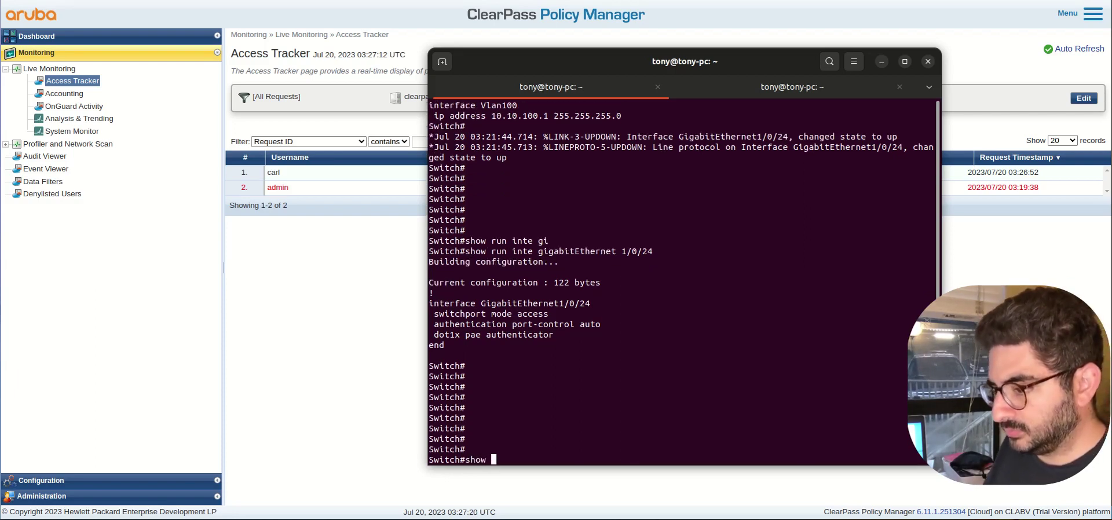
pyautogui.write('auth')
pyautogui.press('Tab')
pyautogui.write('se')
pyautogui.press('BackSpace')
pyautogui.press('BackSpace')
pyautogui.press('BackSpace')
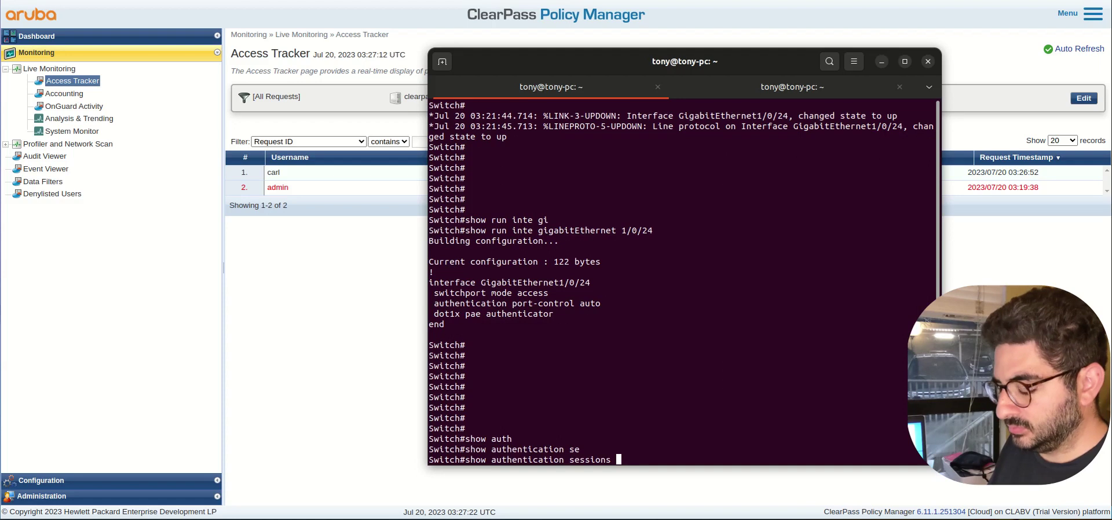
pyautogui.write('in')
pyautogui.press('Tab')
pyautogui.write('gi')
pyautogui.press('Tab')
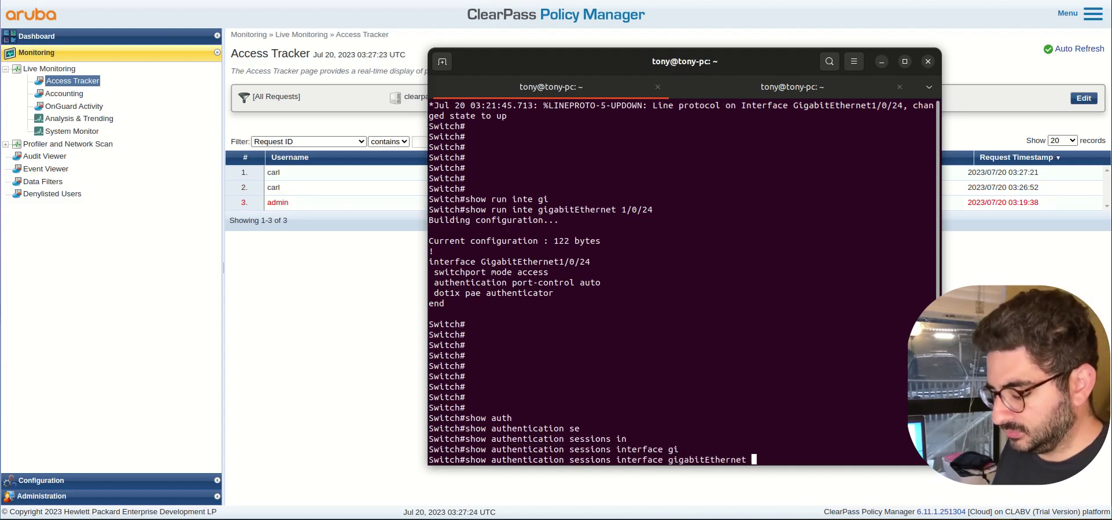
pyautogui.write('1/0/24')
pyautogui.press('Return')
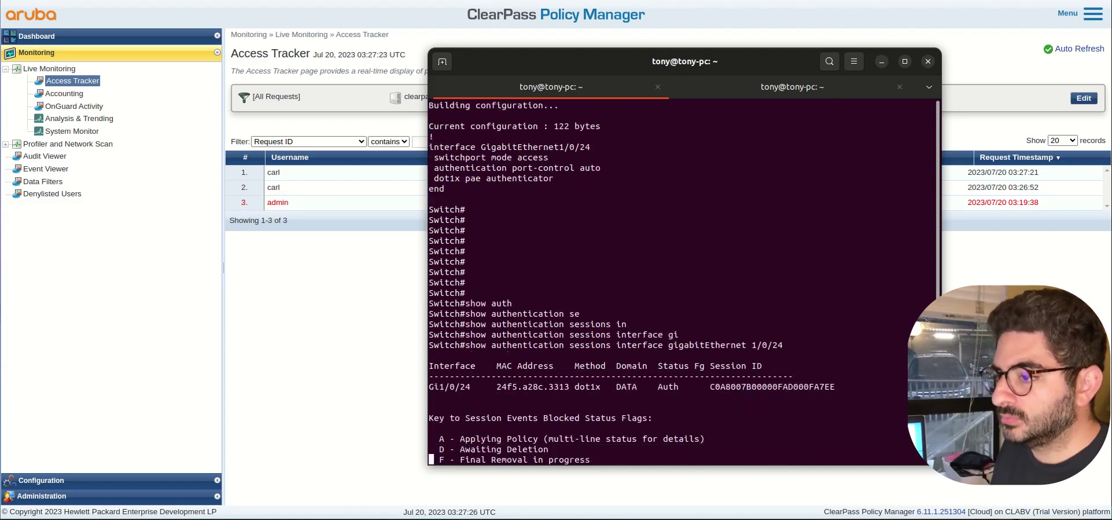
pyautogui.press('space')
pyautogui.press('Return')
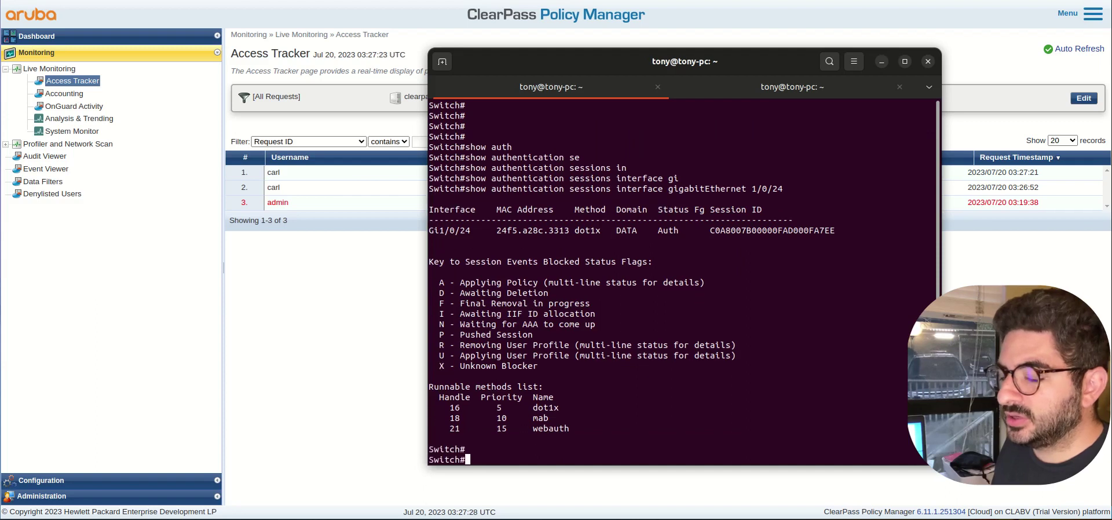
pyautogui.press('Return')
pyautogui.press('Return')
pyautogui.press('Return')
pyautogui.click(335, 342)
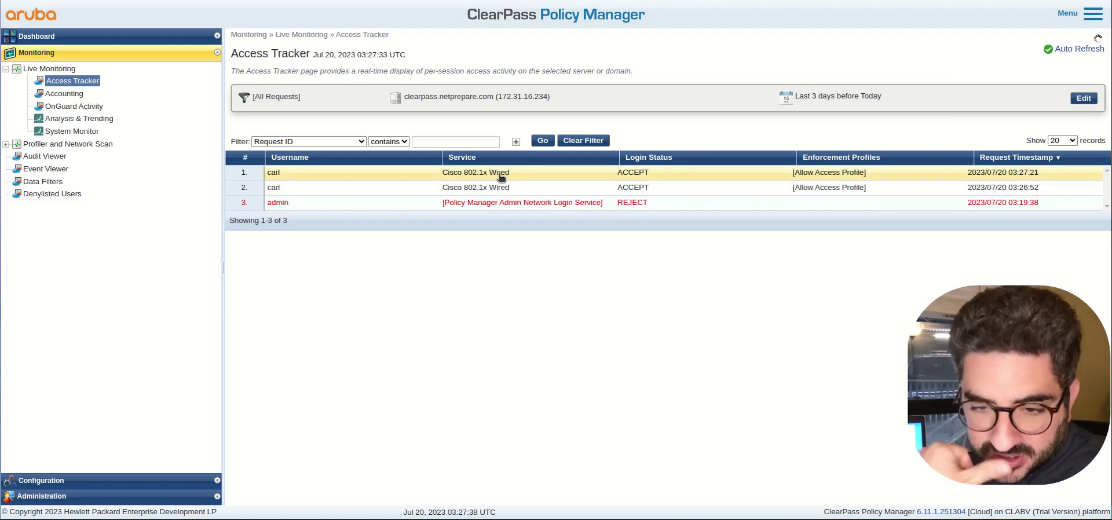
# Step: Inspect carl's latest accepted request across its Summary, Input and Output tabs
pyautogui.click(469, 176)
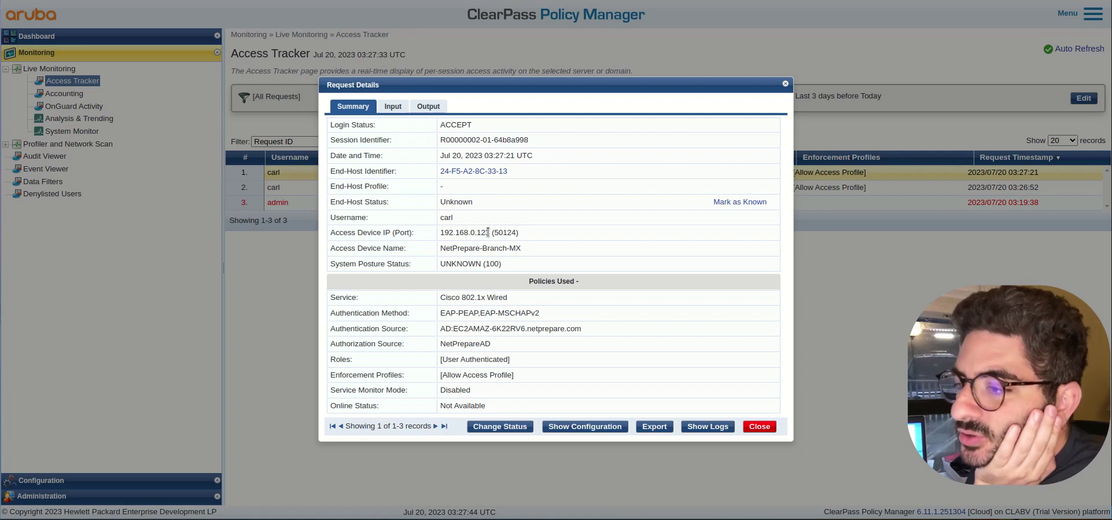
pyautogui.click(390, 109)
pyautogui.click(430, 109)
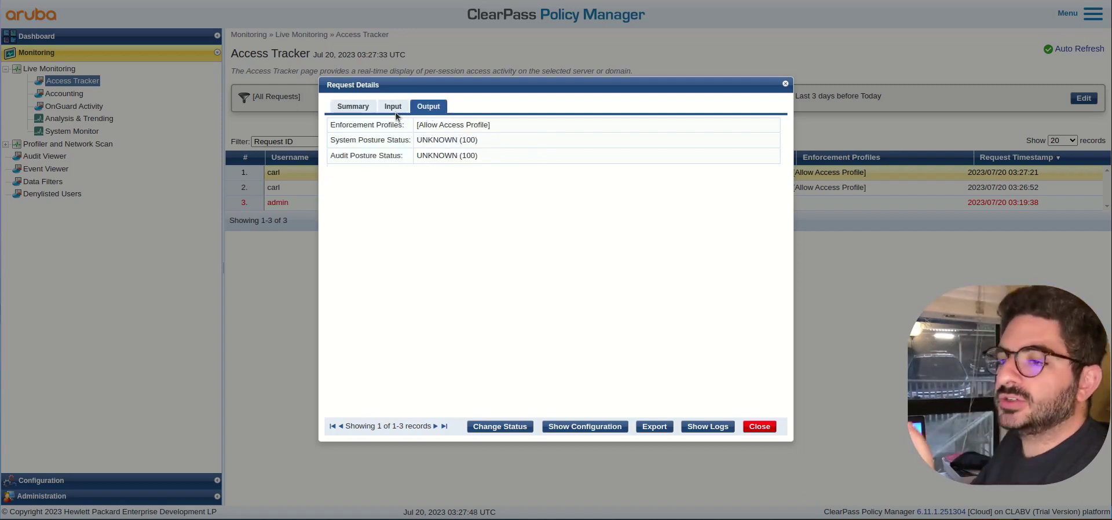
pyautogui.click(394, 107)
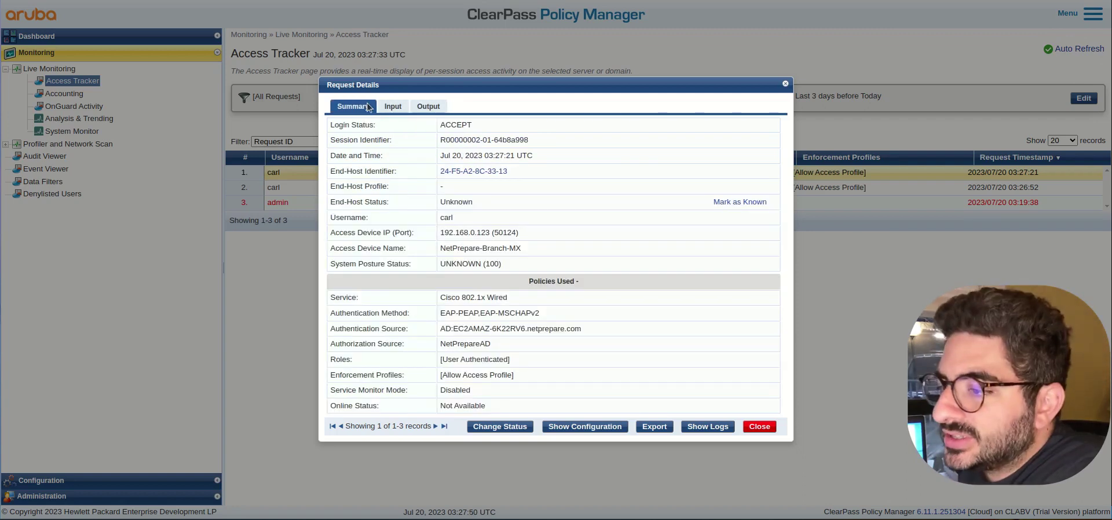
pyautogui.click(785, 85)
# Step: Expand the Configuration tree in the left navigation
pyautogui.click(42, 482)
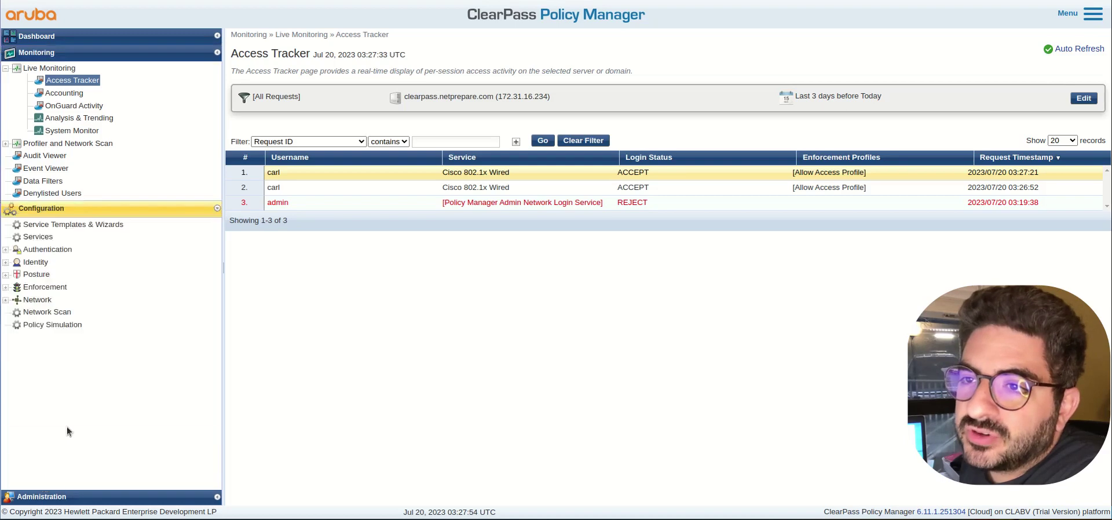
pyautogui.click(89, 56)
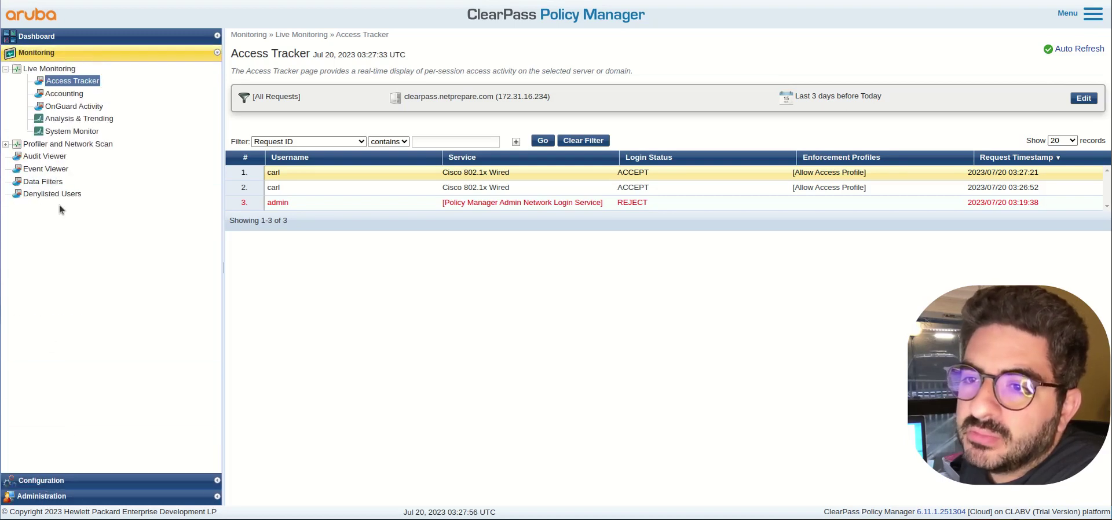
pyautogui.click(60, 483)
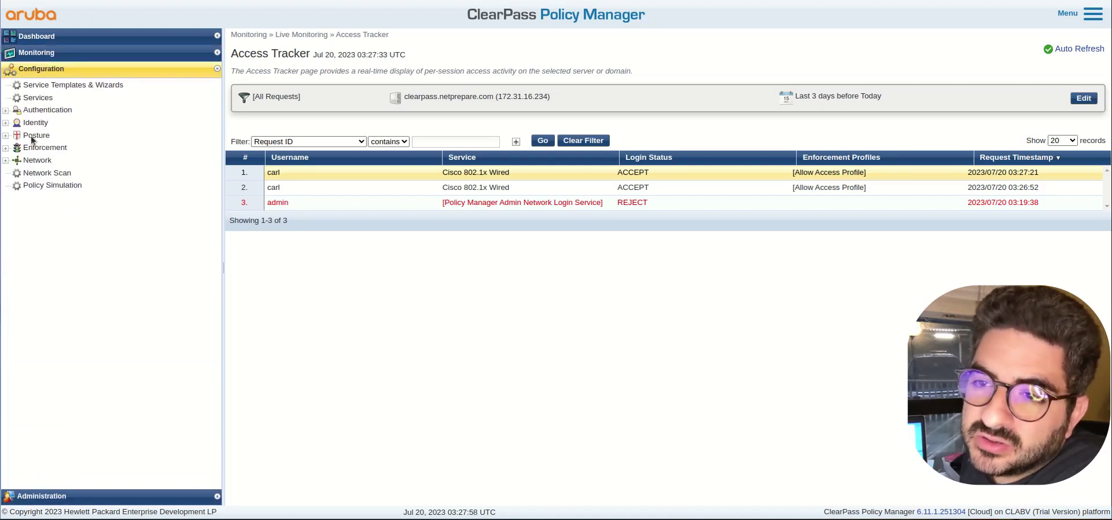
# Step: Add an enforcement profile, comparing the VLAN Enforcement and Cisco Downloadable ACL templates
pyautogui.click(43, 148)
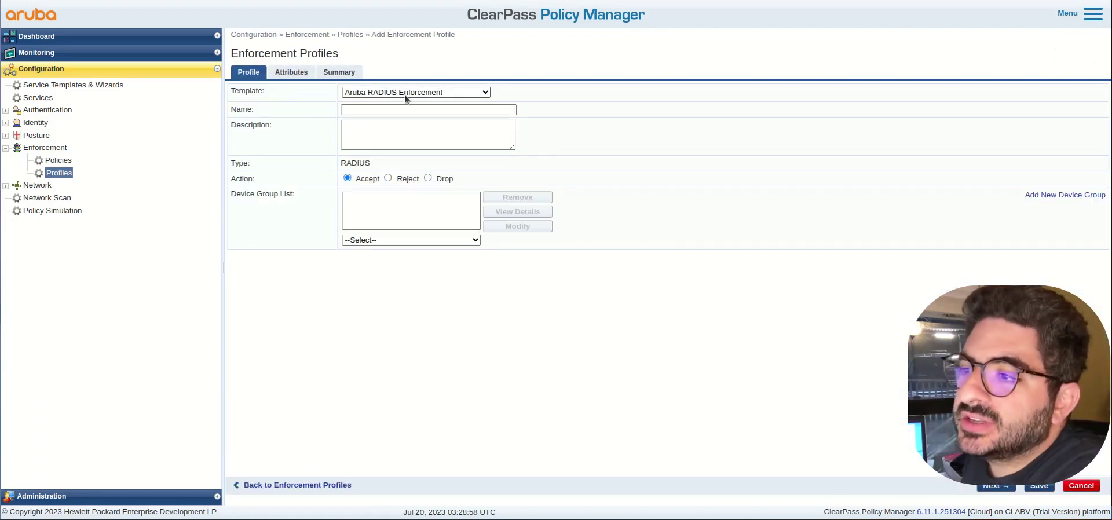
pyautogui.click(364, 95)
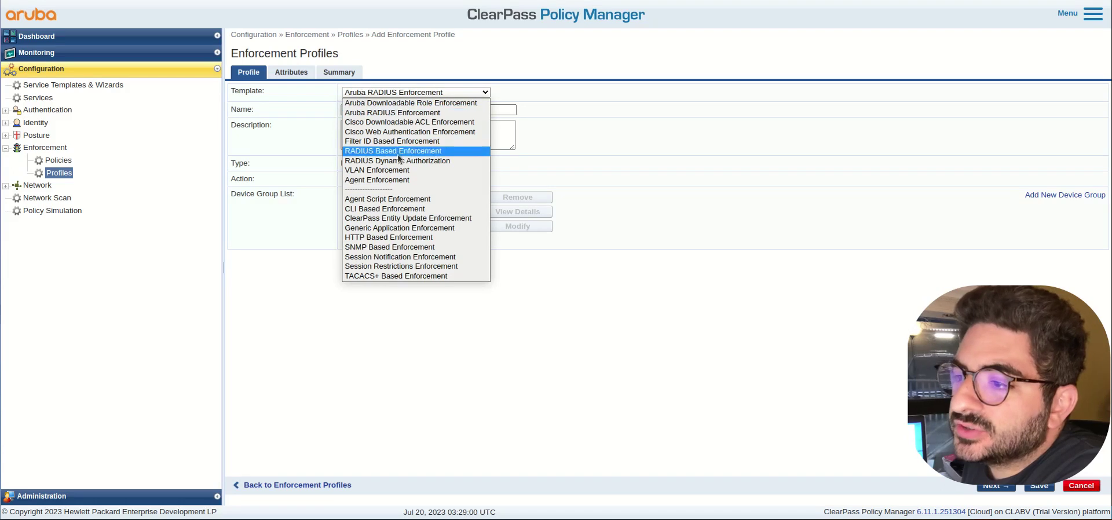
pyautogui.click(404, 171)
pyautogui.click(446, 93)
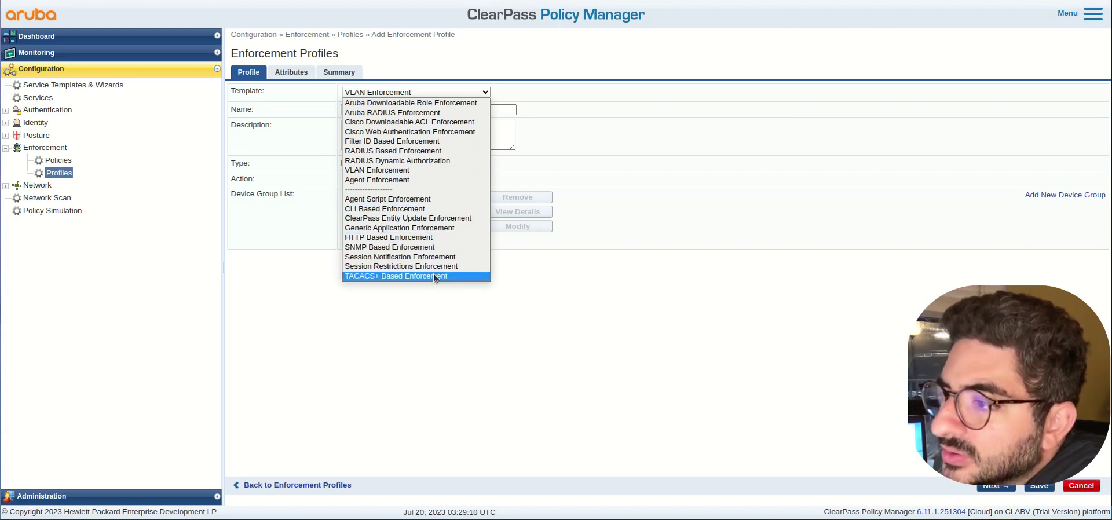
pyautogui.click(430, 122)
pyautogui.click(301, 72)
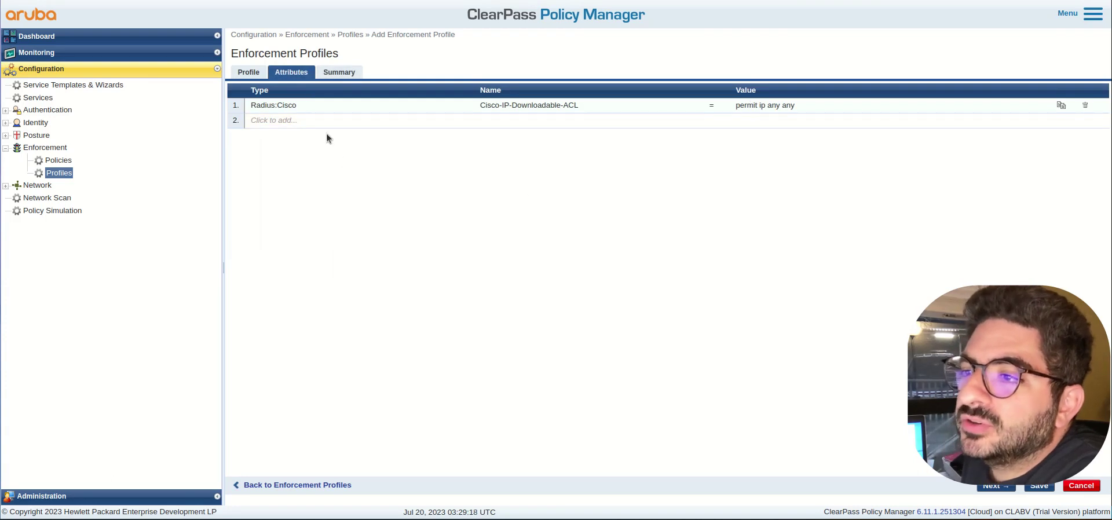
pyautogui.click(261, 70)
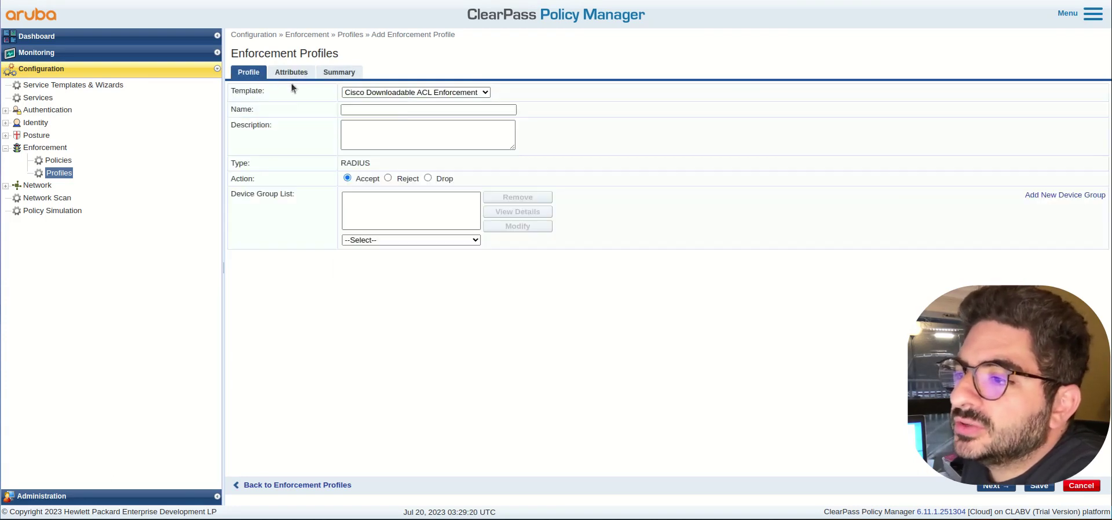
pyautogui.click(401, 92)
# Step: Switch to the VLAN Enforcement template and edit its Tunnel-Private-Group-Id attribute value
pyautogui.click(405, 168)
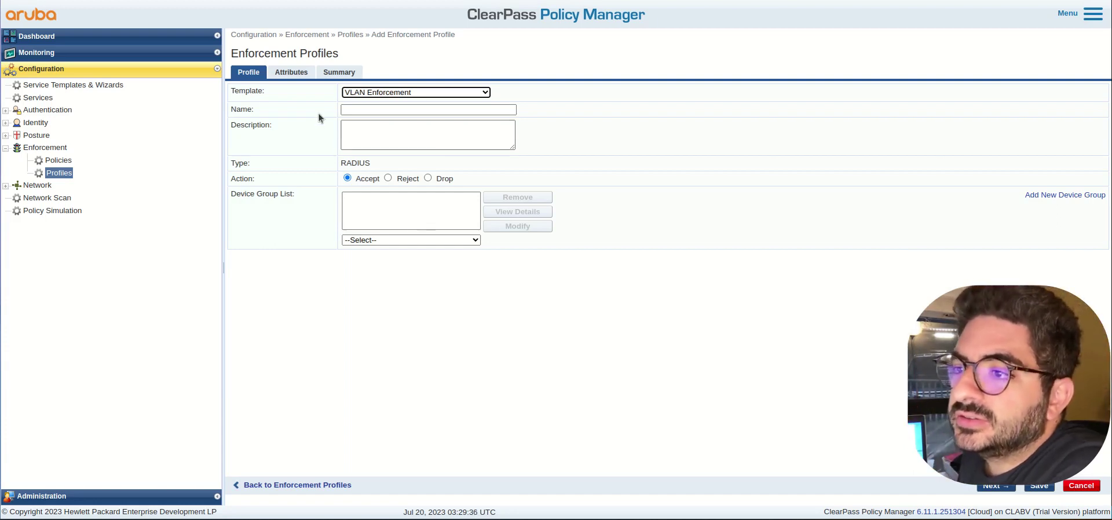
pyautogui.click(295, 70)
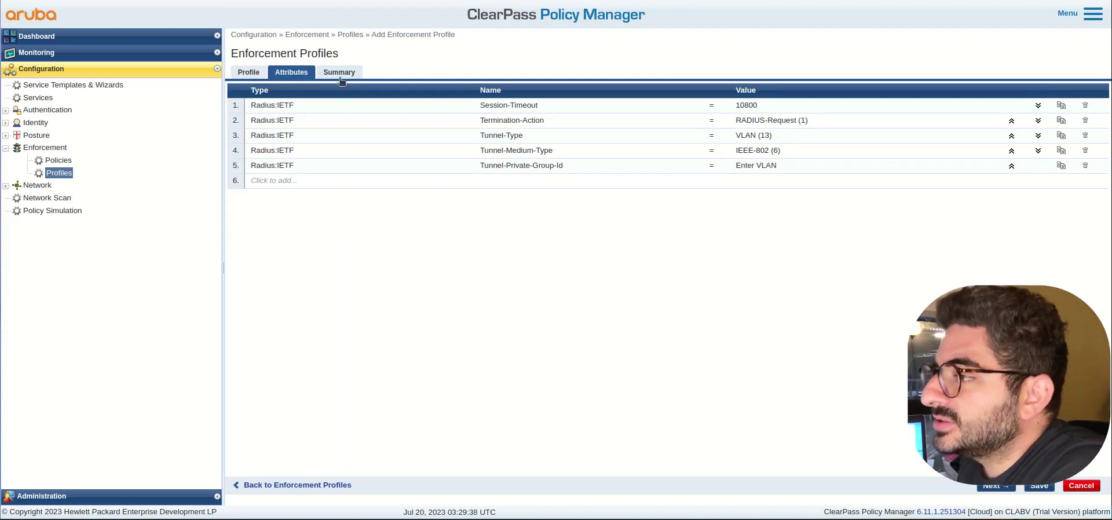
pyautogui.click(754, 165)
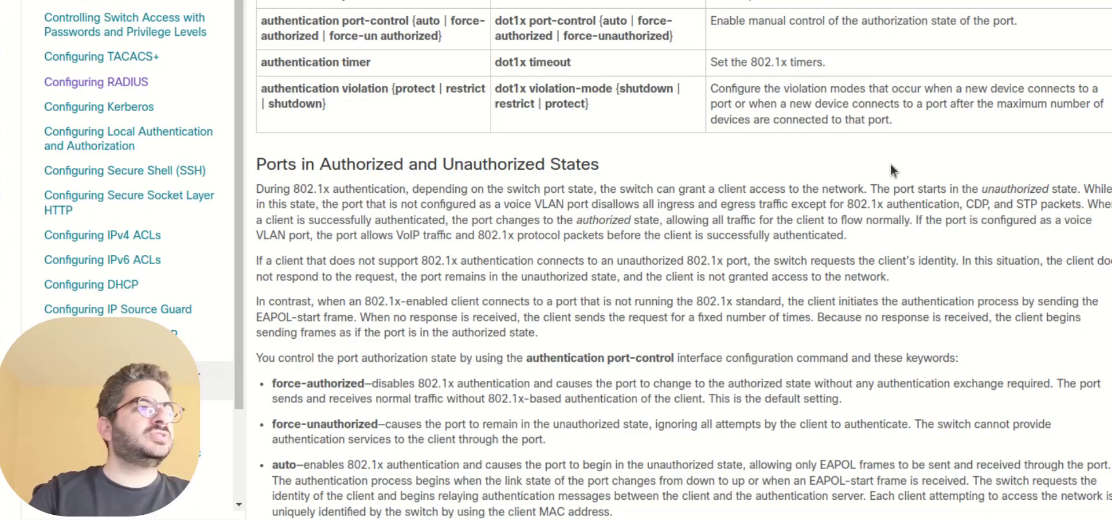
# Step: Find 'tunnel' in the Cisco guide and highlight the required RADIUS tunnel attributes list
pyautogui.press('Return')
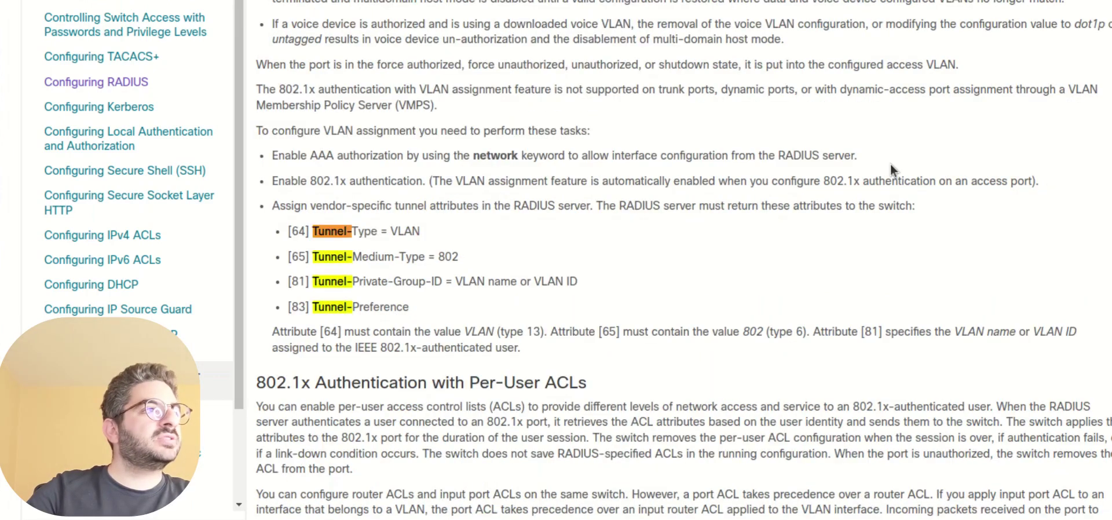
pyautogui.moveTo(428, 307); pyautogui.dragTo(289, 204)
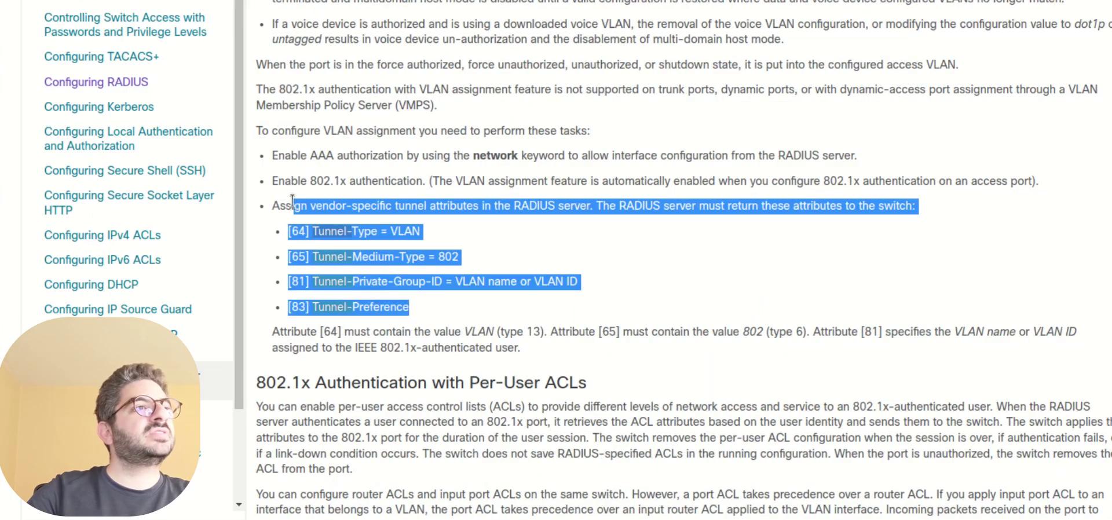
pyautogui.click(337, 204)
pyautogui.doubleClick(371, 205)
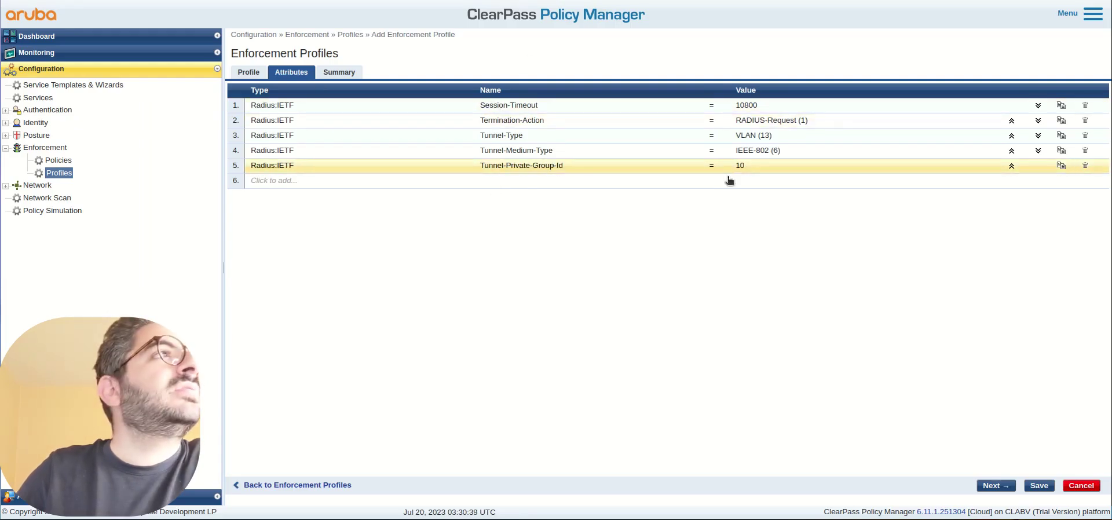
# Step: Name the VLAN profile Cisco_Set_vlan_10 and save it
pyautogui.click(247, 74)
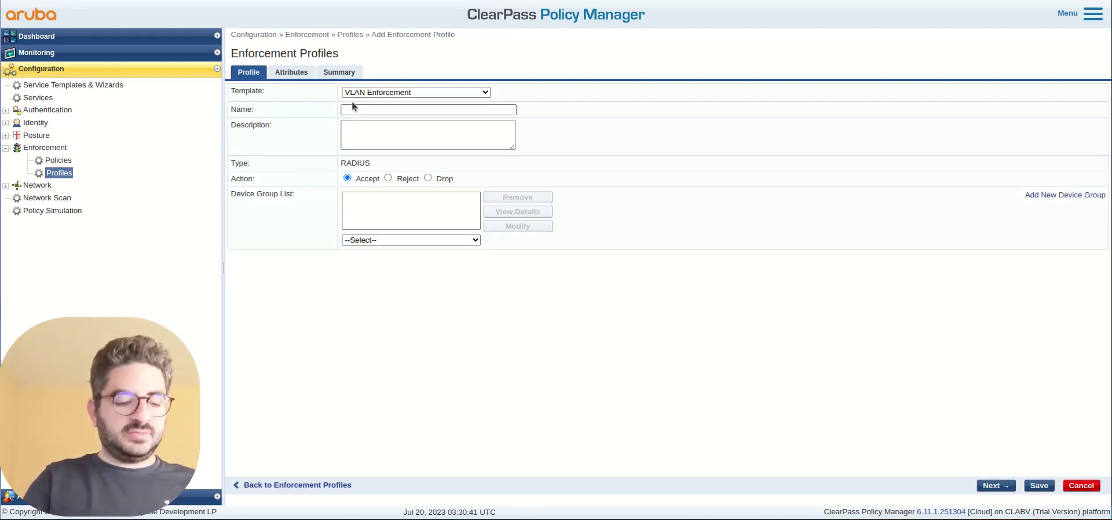
pyautogui.click(380, 109)
pyautogui.write('Cis')
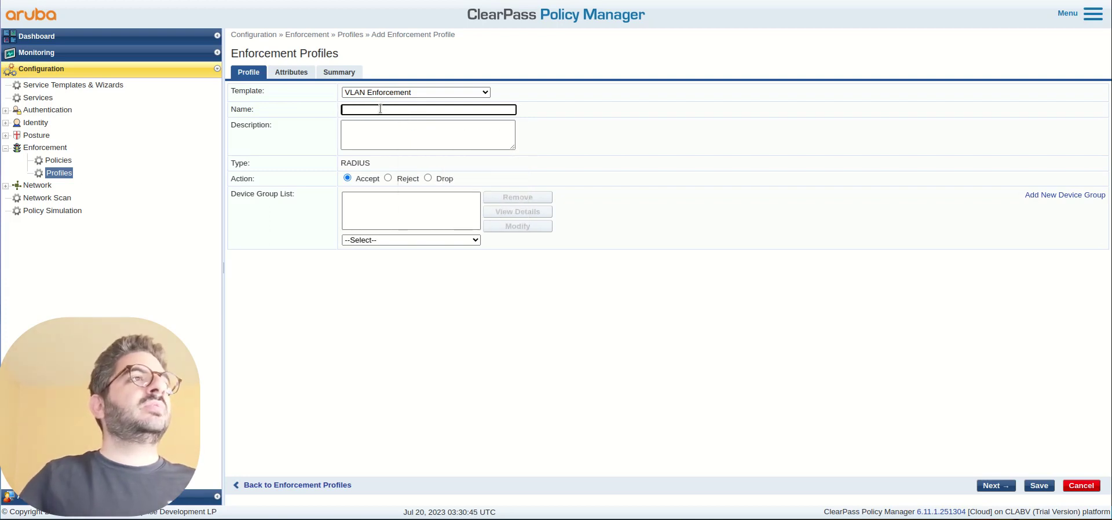
pyautogui.click(380, 108)
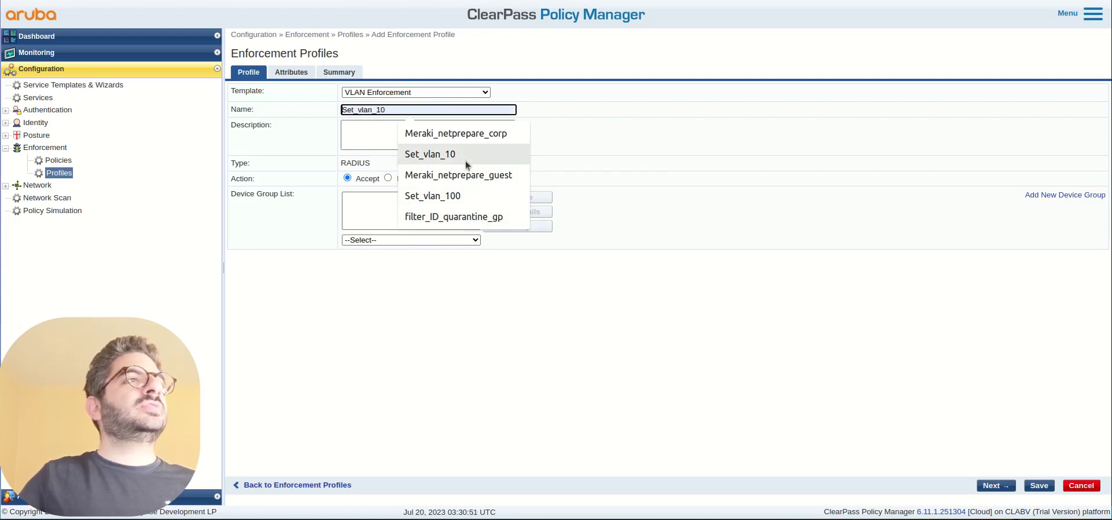
pyautogui.click(464, 161)
pyautogui.moveTo(357, 113); pyautogui.dragTo(340, 110)
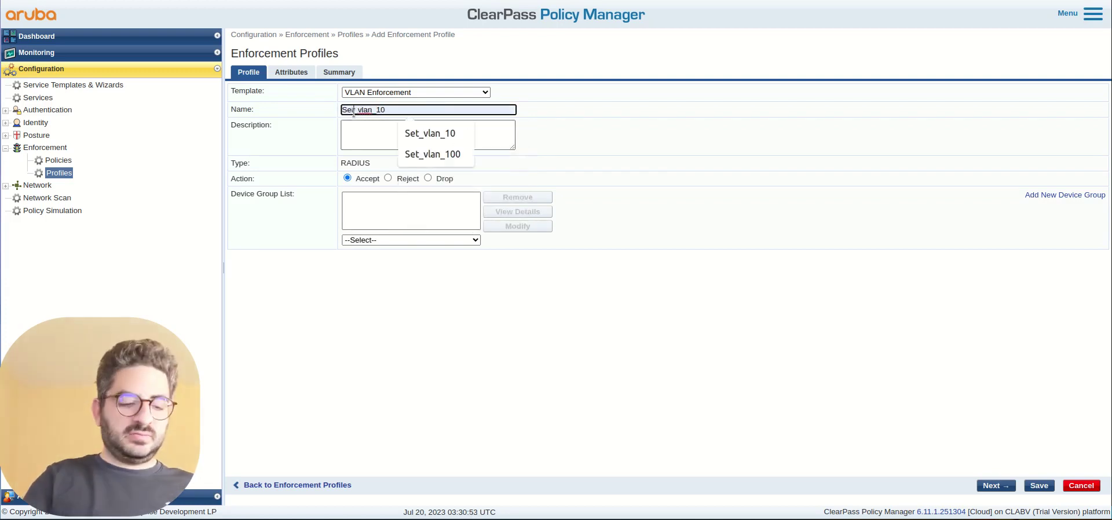
pyautogui.write('Cisc')
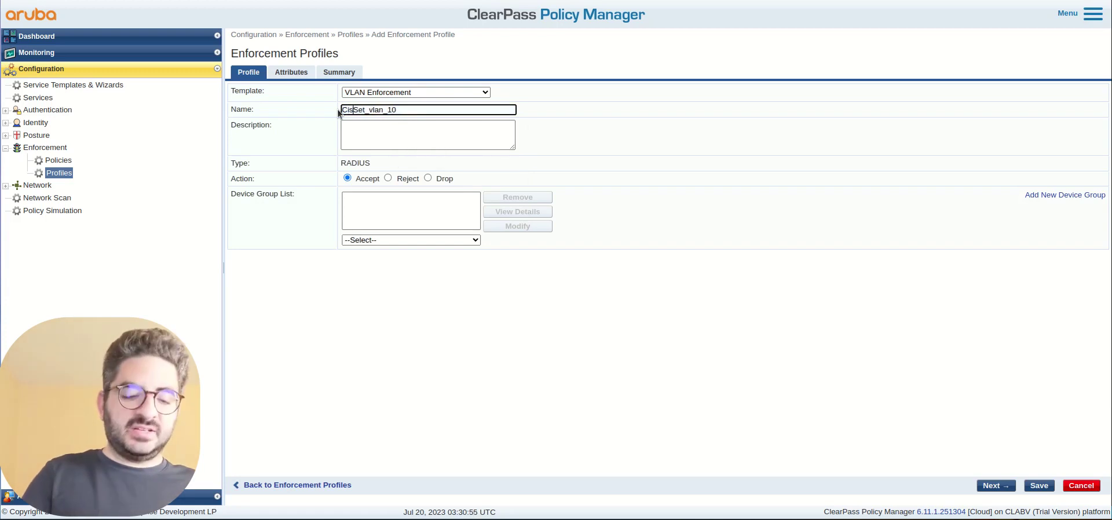
pyautogui.write('o_')
pyautogui.click(1040, 486)
pyautogui.write('set_vlan')
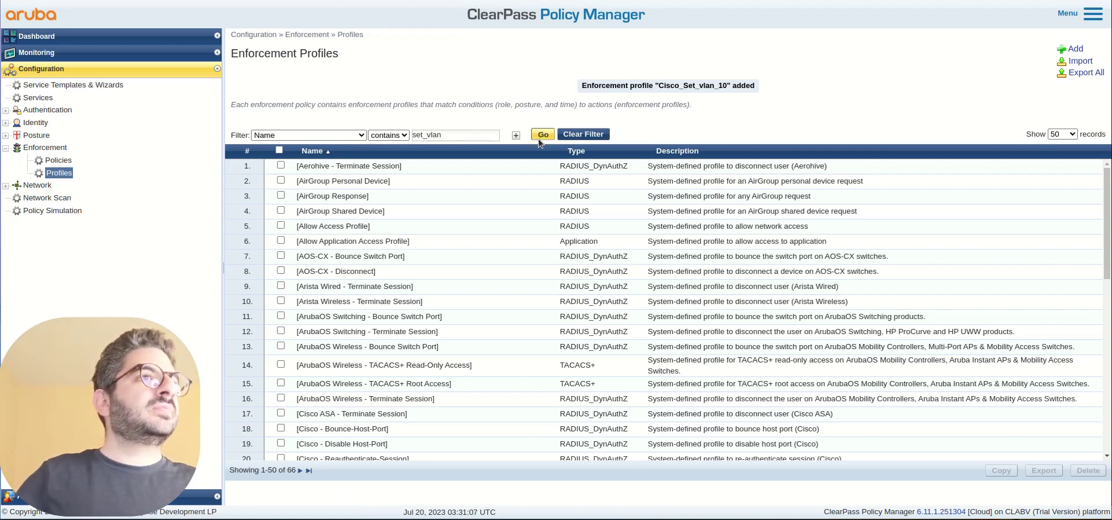
# Step: Filter profiles to set_vlan and open Set_vlan_100, pointing out Tunnel-Private-Group-Id 100
pyautogui.click(542, 135)
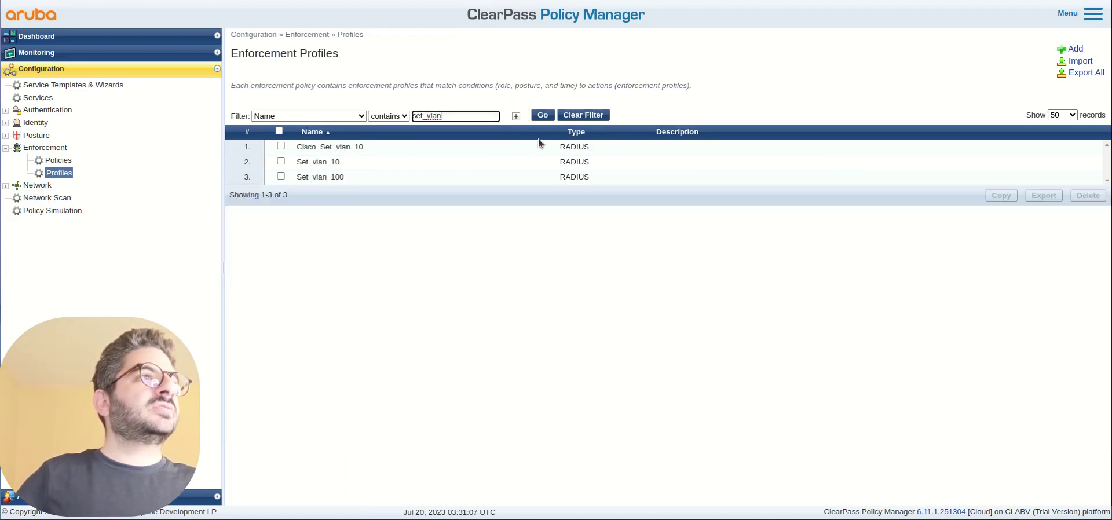
pyautogui.click(301, 178)
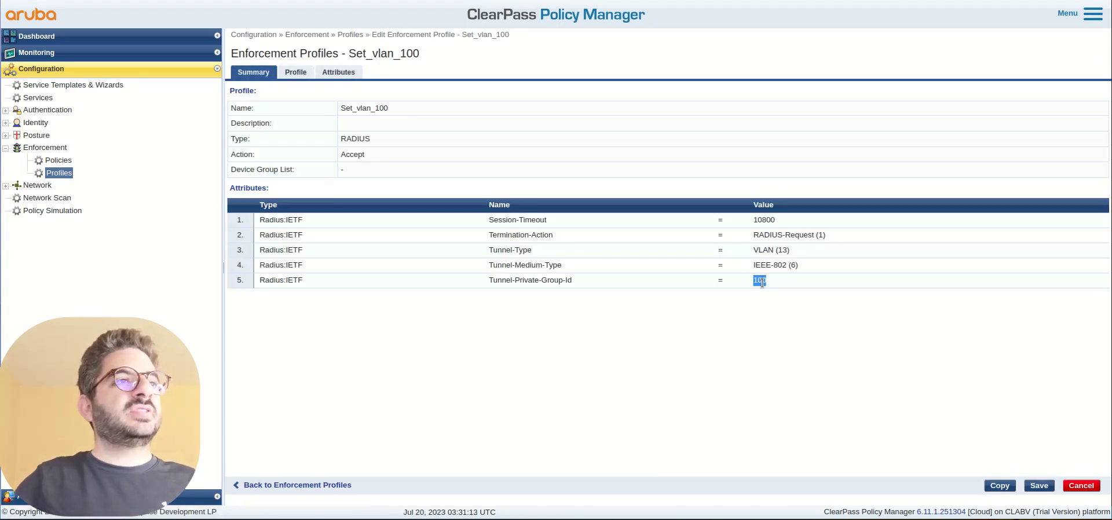
pyautogui.moveTo(484, 281); pyautogui.dragTo(579, 284)
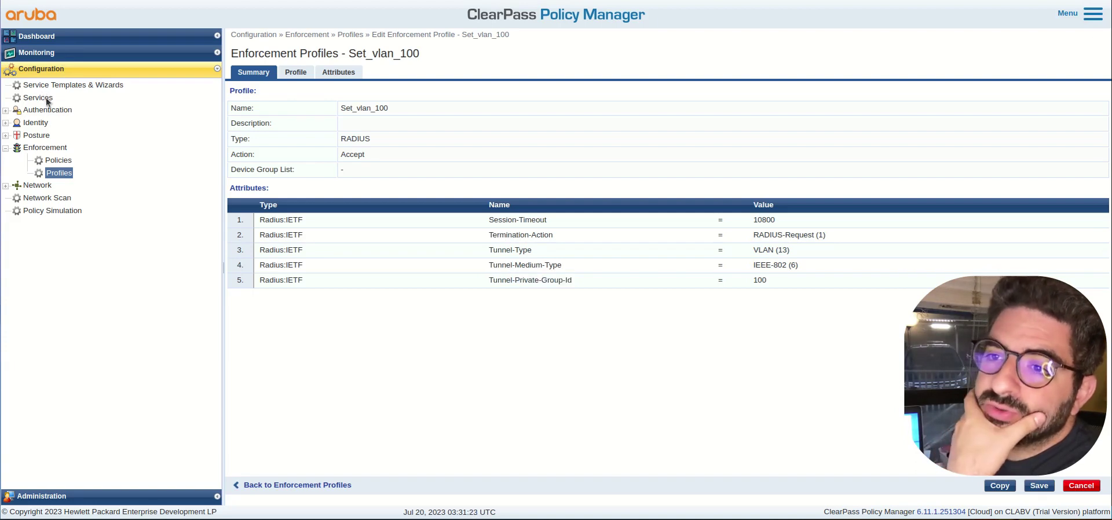
# Step: Return to Enforcement Profiles and view Set_vlan_10's attributes showing Tunnel-Private-Group-Id 10
pyautogui.click(46, 97)
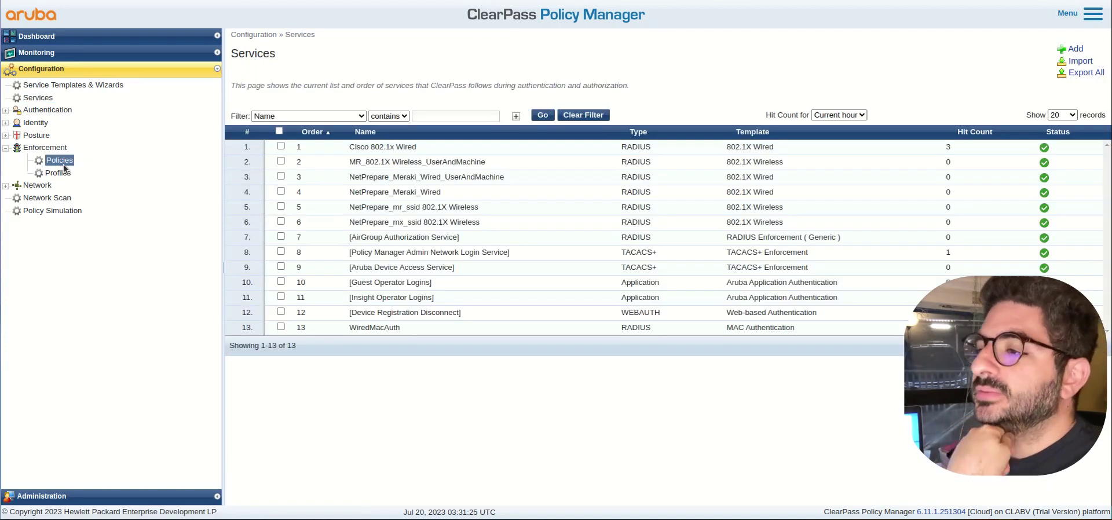
pyautogui.click(58, 160)
pyautogui.click(36, 135)
pyautogui.click(60, 286)
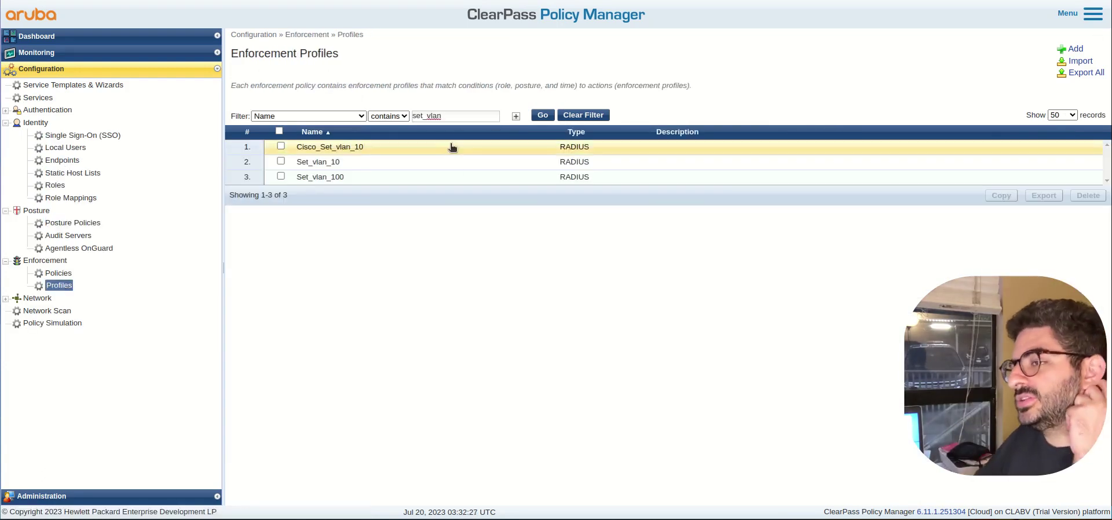
pyautogui.click(355, 163)
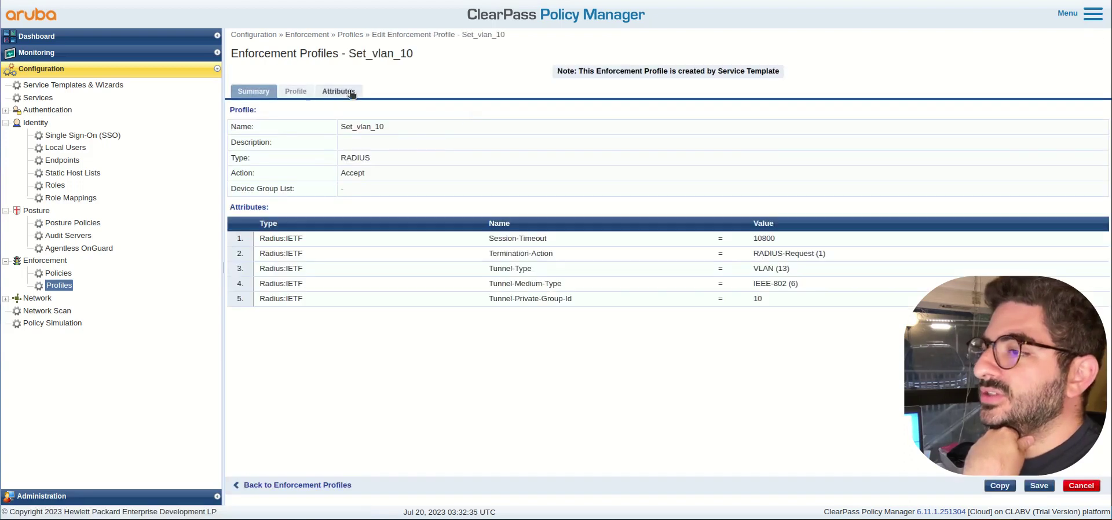
pyautogui.click(338, 89)
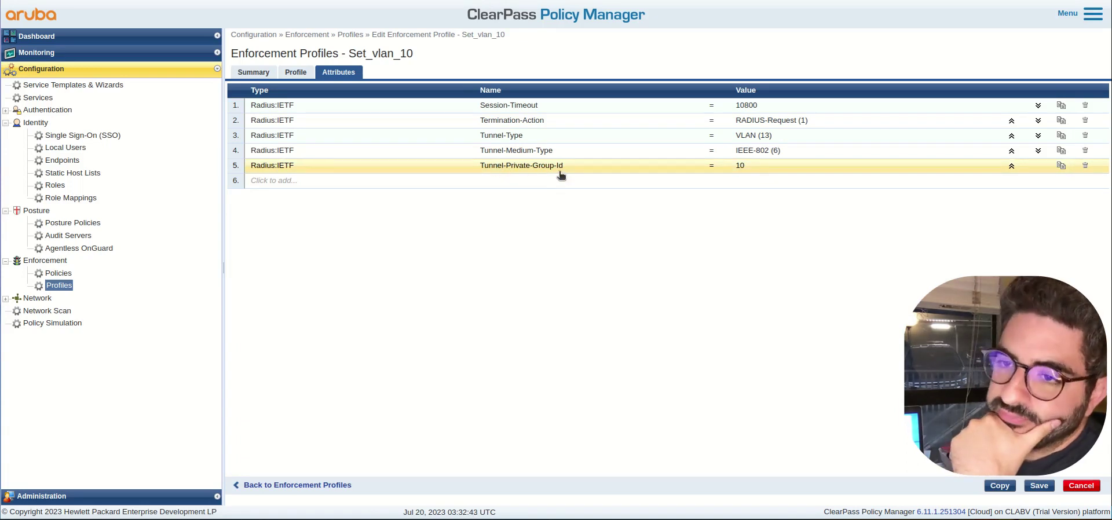
# Step: Open the Roles list and view Corp-BYOD and Corp, cancelling each without changes
pyautogui.click(58, 186)
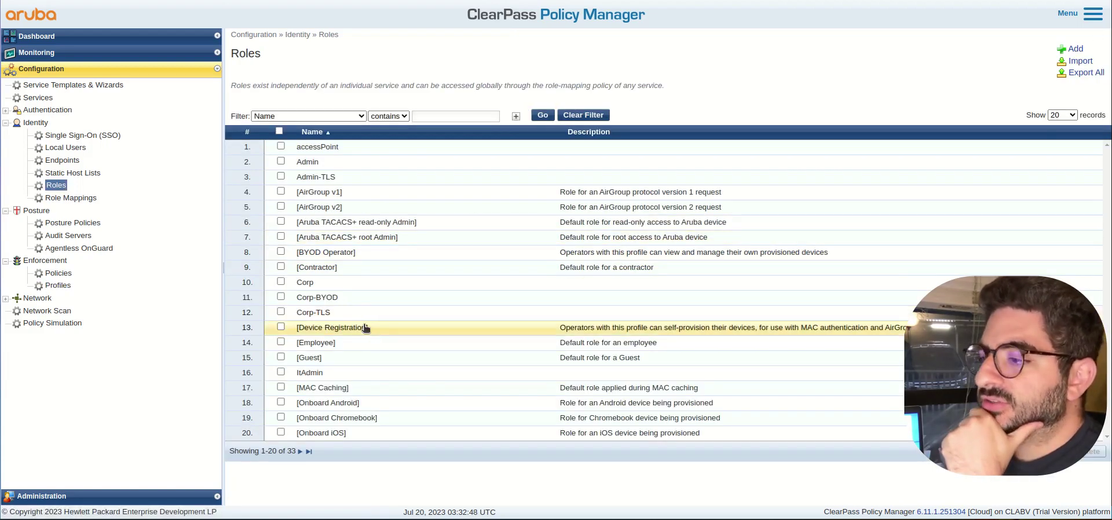
pyautogui.click(353, 297)
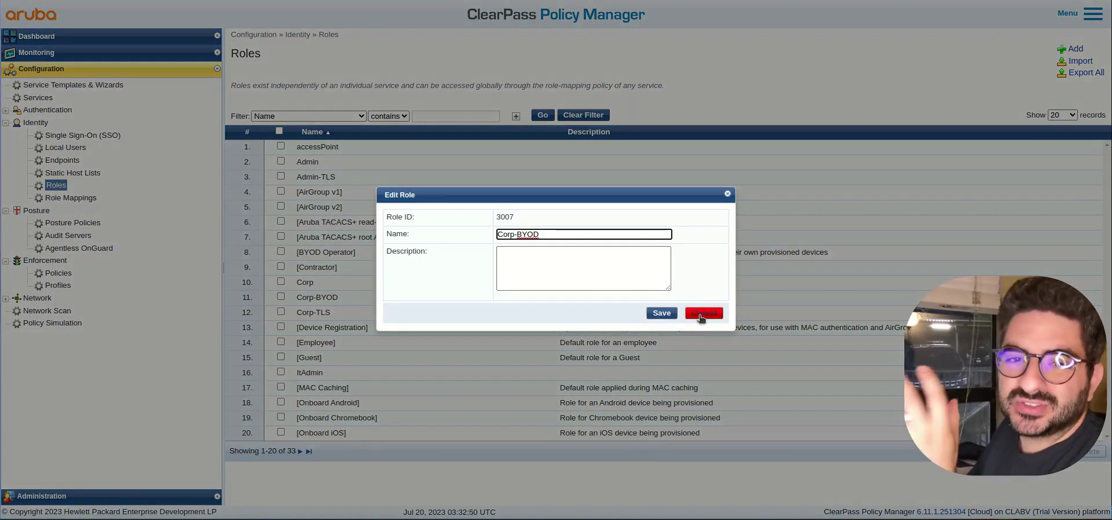
pyautogui.click(703, 313)
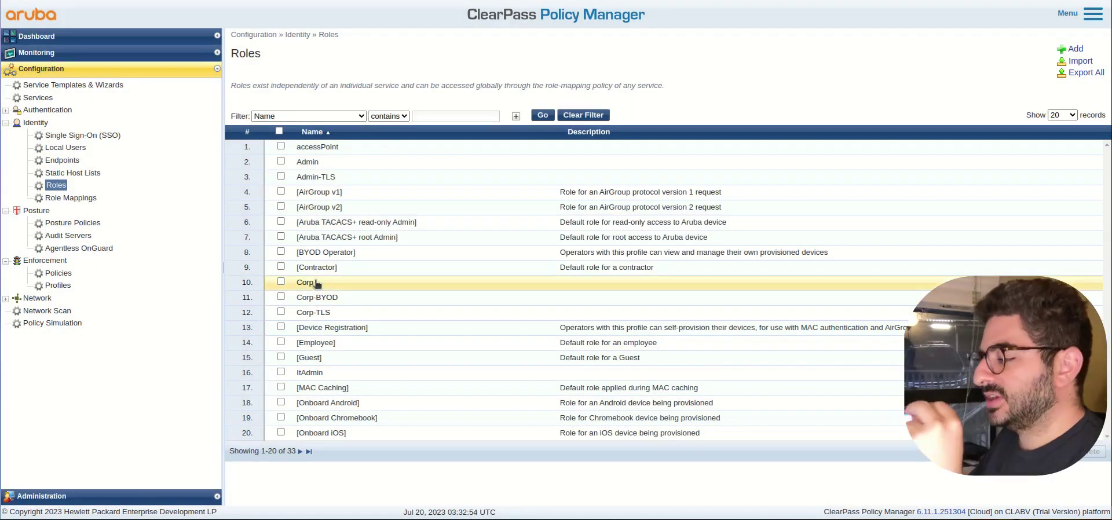
pyautogui.click(313, 282)
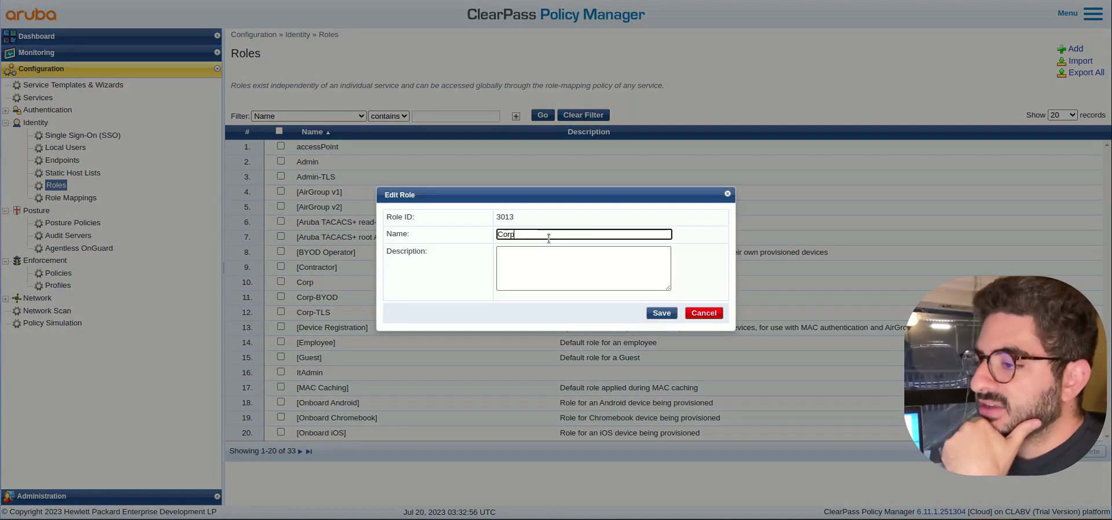
pyautogui.click(696, 311)
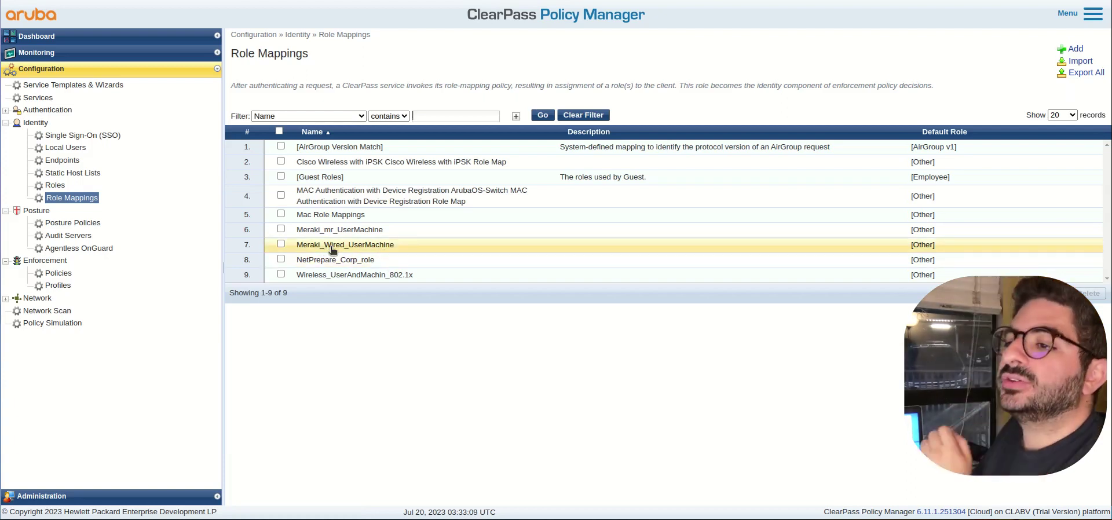
# Step: Review Meraki_Wired_UserMachine's Corp and Admin role rules, then duplicate the mapping
pyautogui.click(353, 244)
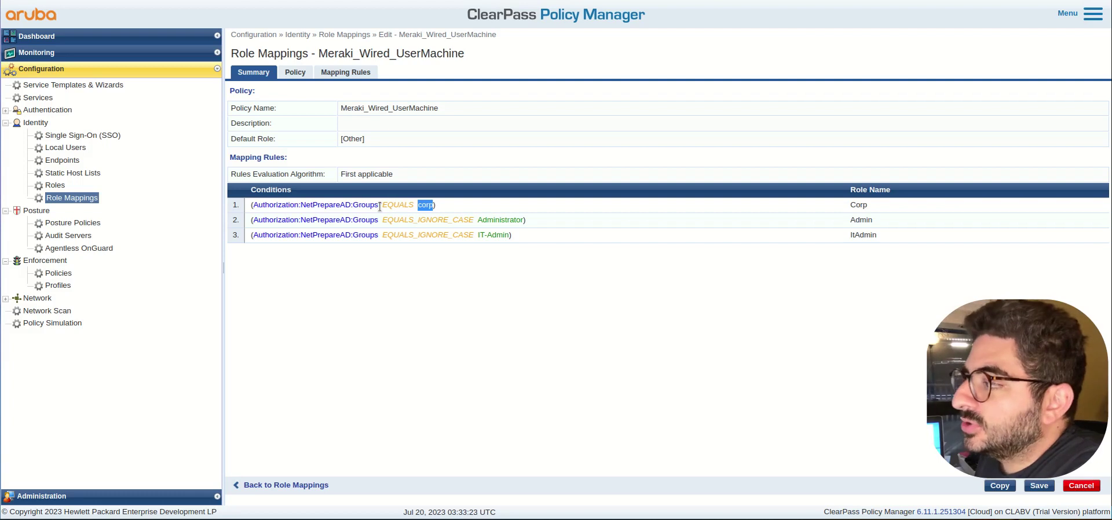
pyautogui.doubleClick(858, 205)
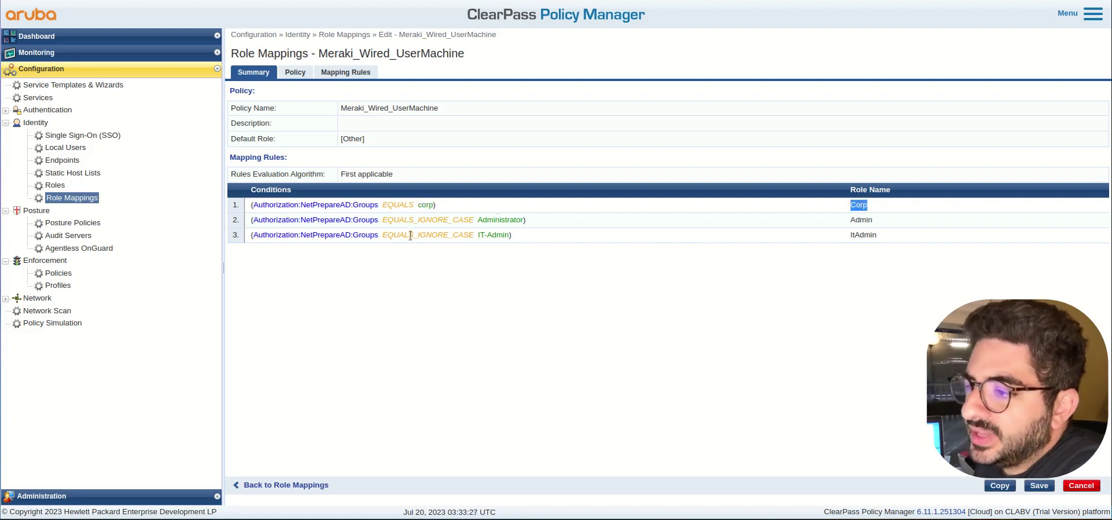
pyautogui.doubleClick(500, 219)
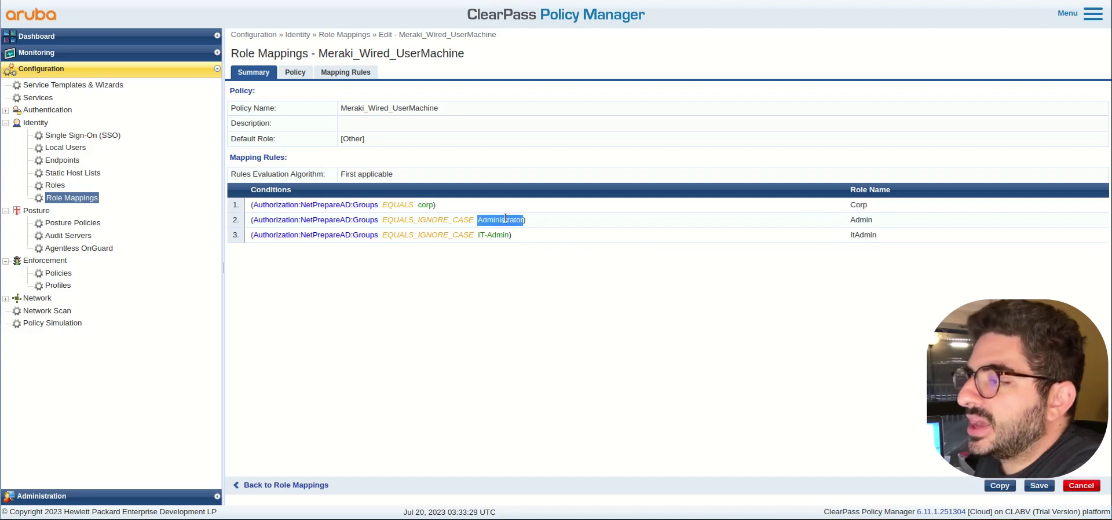
pyautogui.click(865, 215)
pyautogui.doubleClick(863, 218)
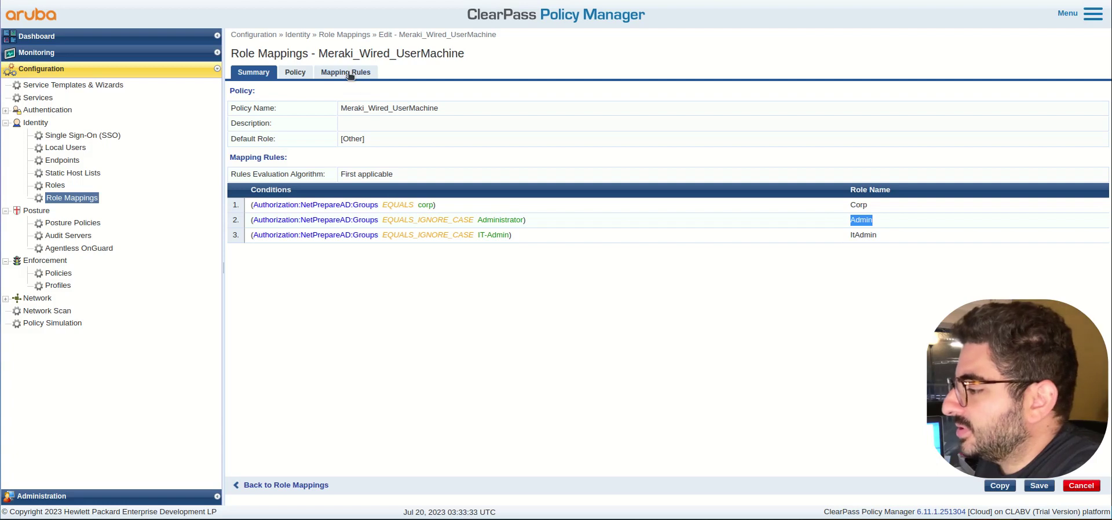
pyautogui.click(999, 486)
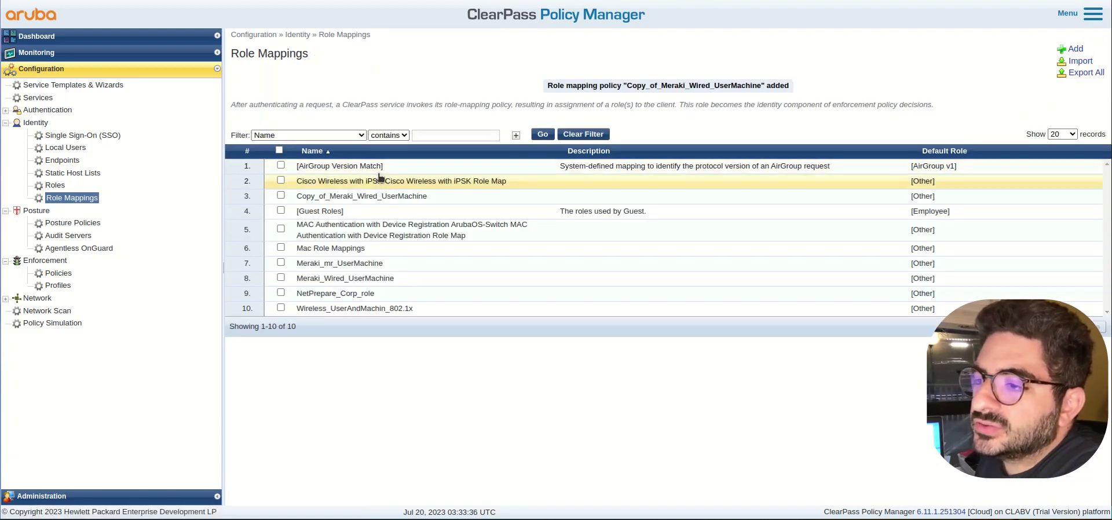
# Step: Change the copied mapping's Policy Name to Cisco_Wired_dot1x and save it
pyautogui.click(358, 196)
pyautogui.click(295, 72)
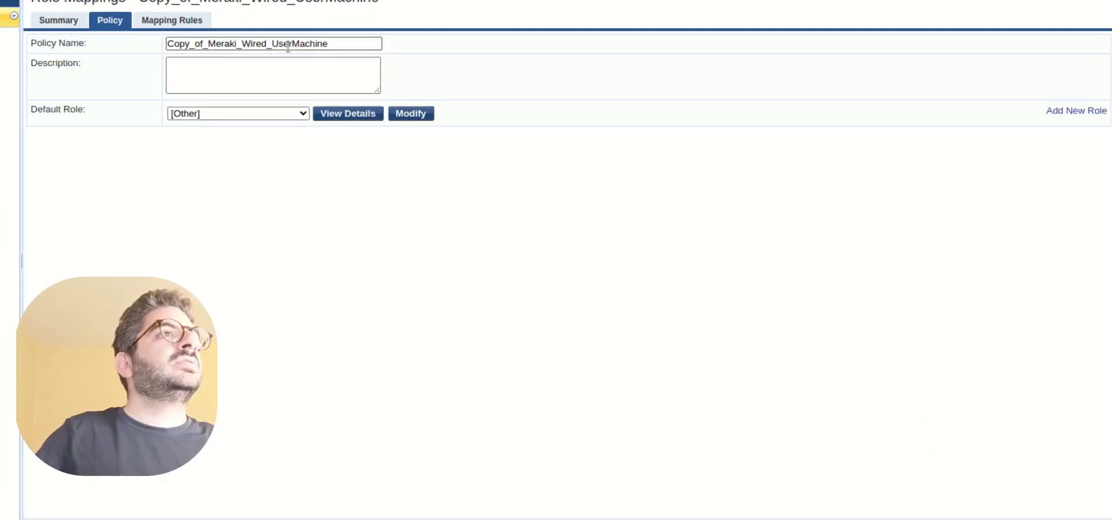
pyautogui.doubleClick(243, 44)
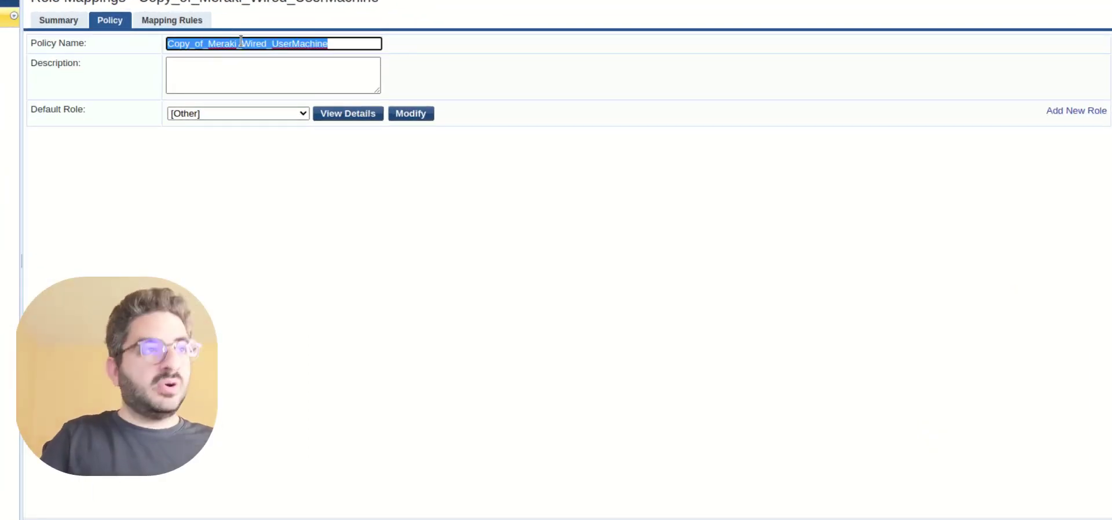
pyautogui.write('Wired')
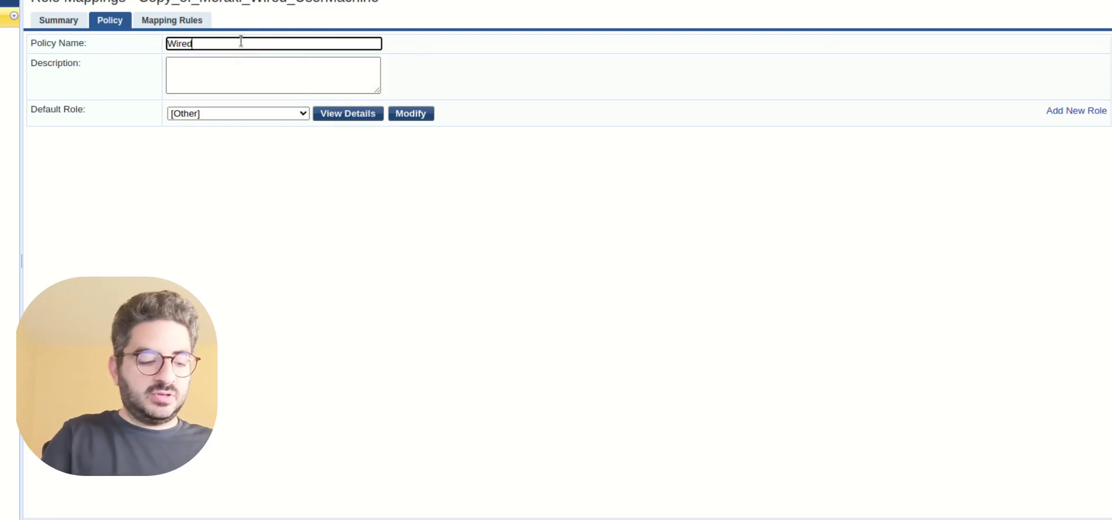
pyautogui.write('_802.1')
pyautogui.write('x')
pyautogui.write('Ci')
pyautogui.write('sco')
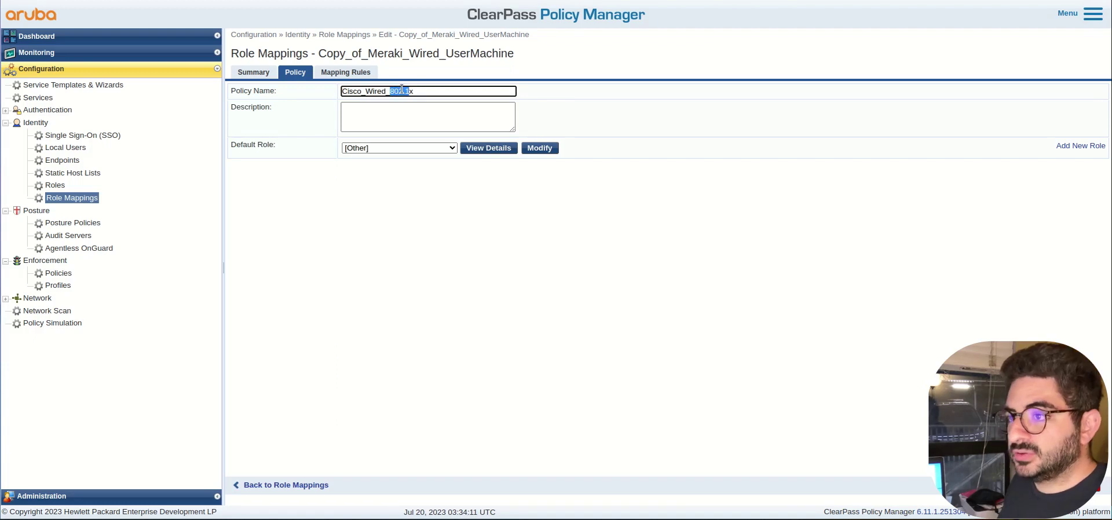
pyautogui.write('dot')
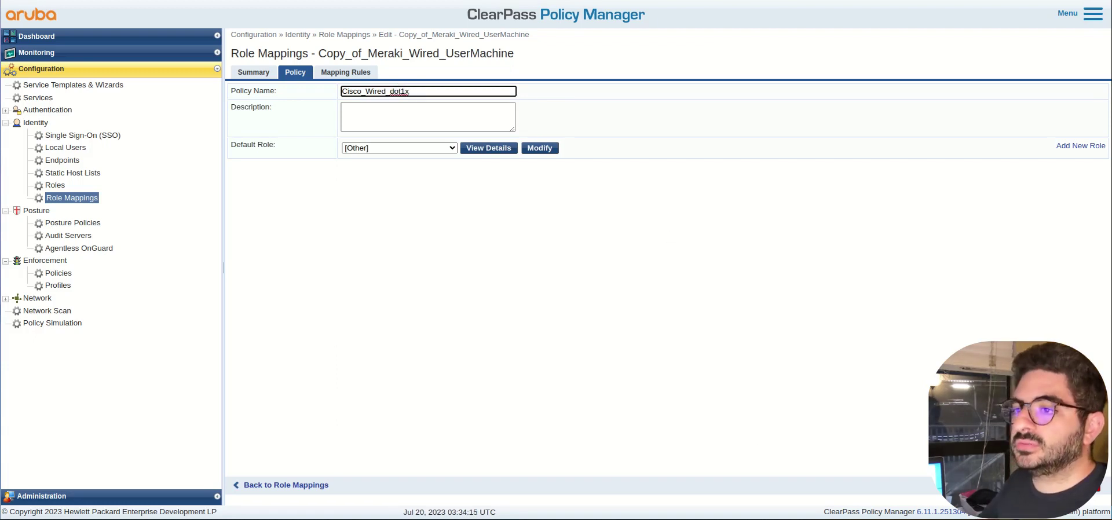
pyautogui.press('Return')
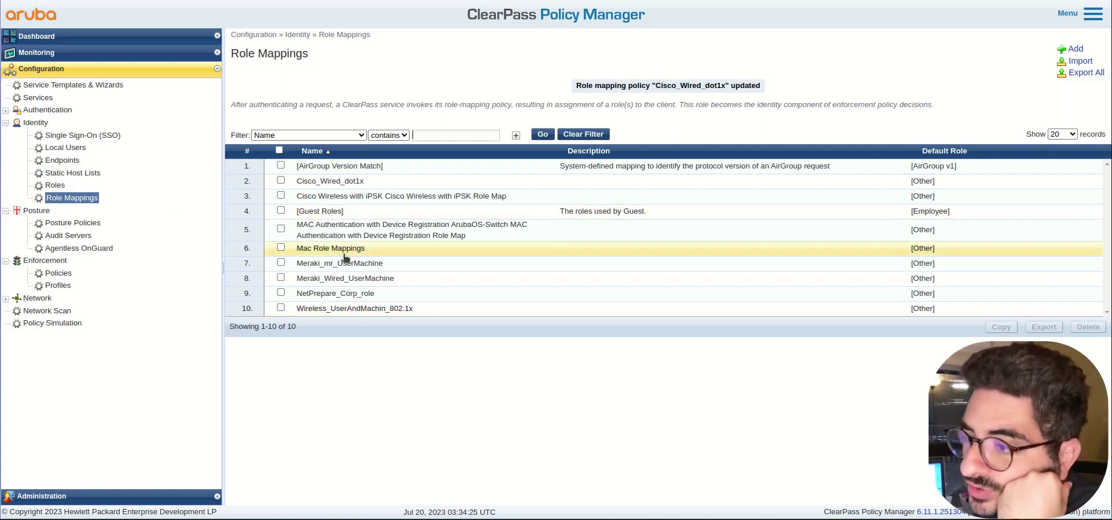
# Step: Check Cisco_Wired_dot1x's corp group rule and [Other] default role, then list enforcement policies
pyautogui.click(345, 182)
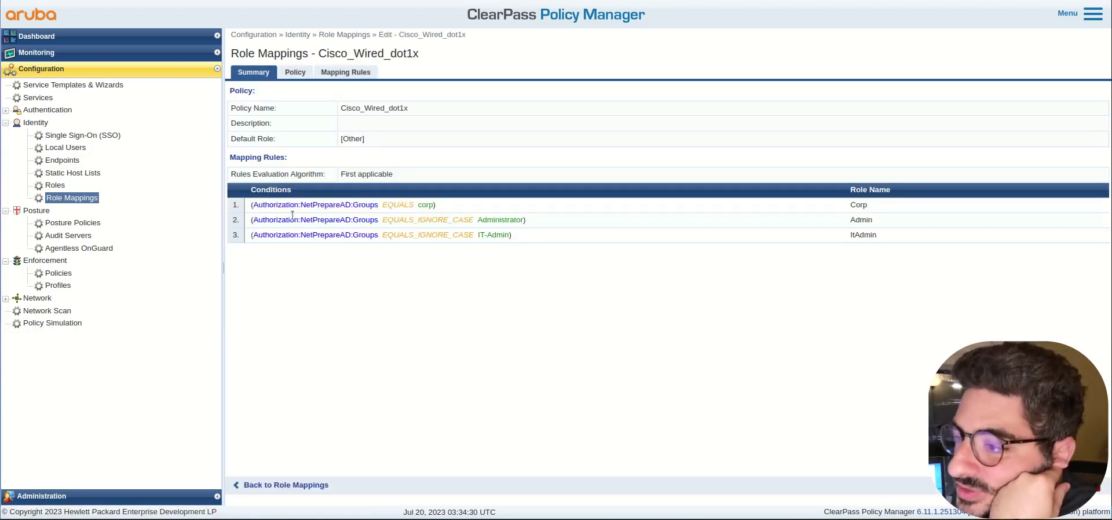
pyautogui.moveTo(255, 205); pyautogui.dragTo(579, 206)
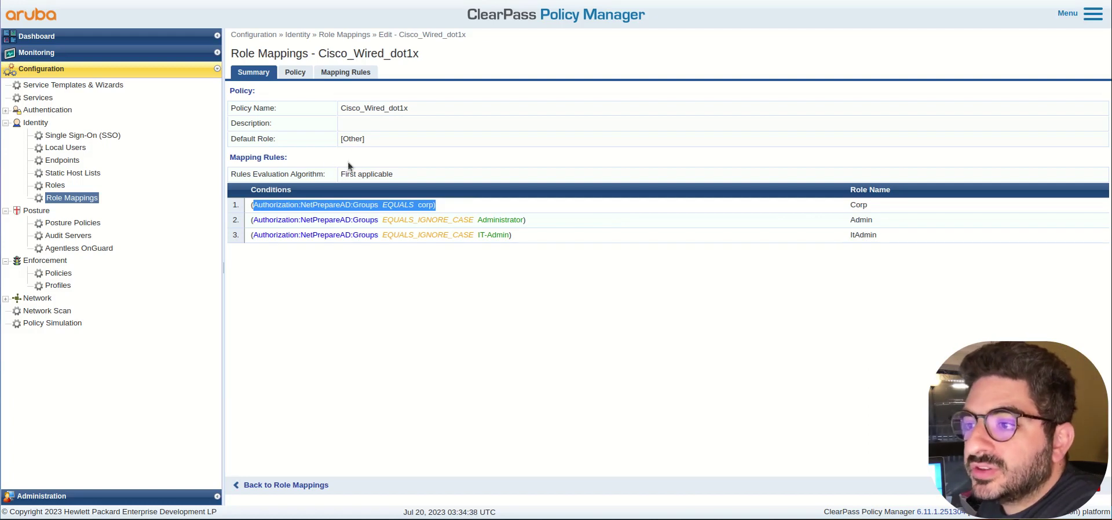
pyautogui.moveTo(340, 139); pyautogui.dragTo(405, 143)
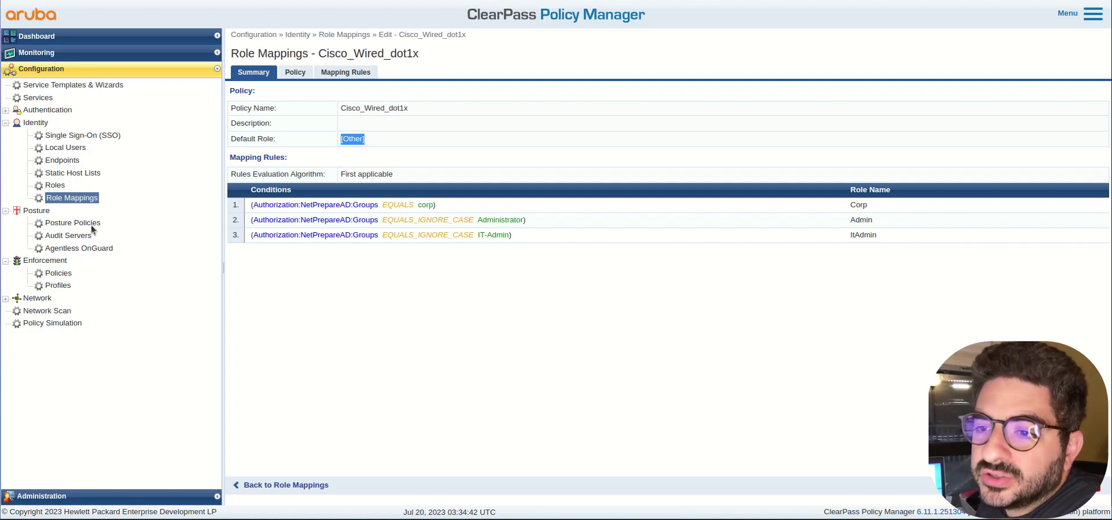
pyautogui.click(59, 273)
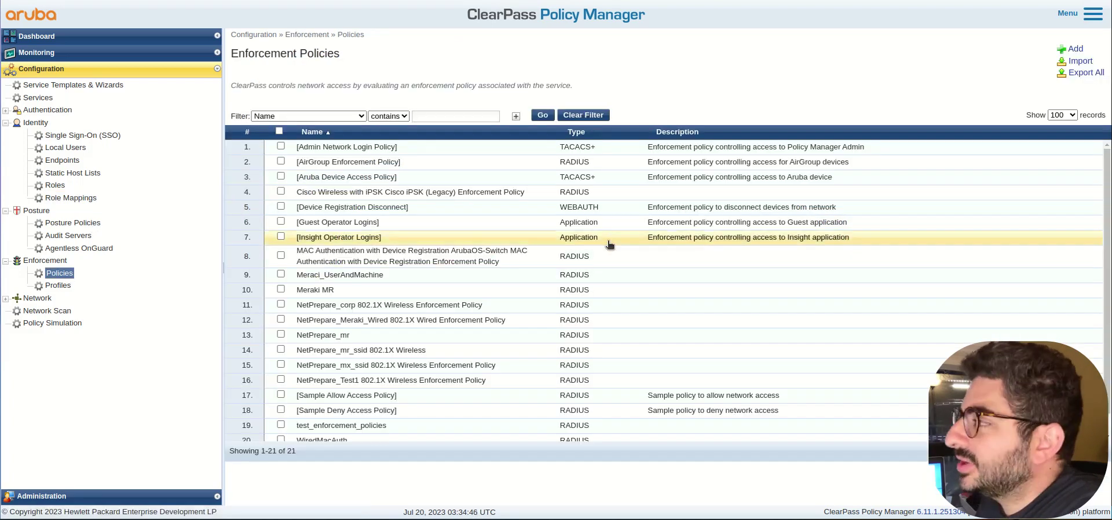
# Step: Add an enforcement policy with default profile [Allow Access Profile], naming it cisco_wired_dot1x
pyautogui.click(1070, 51)
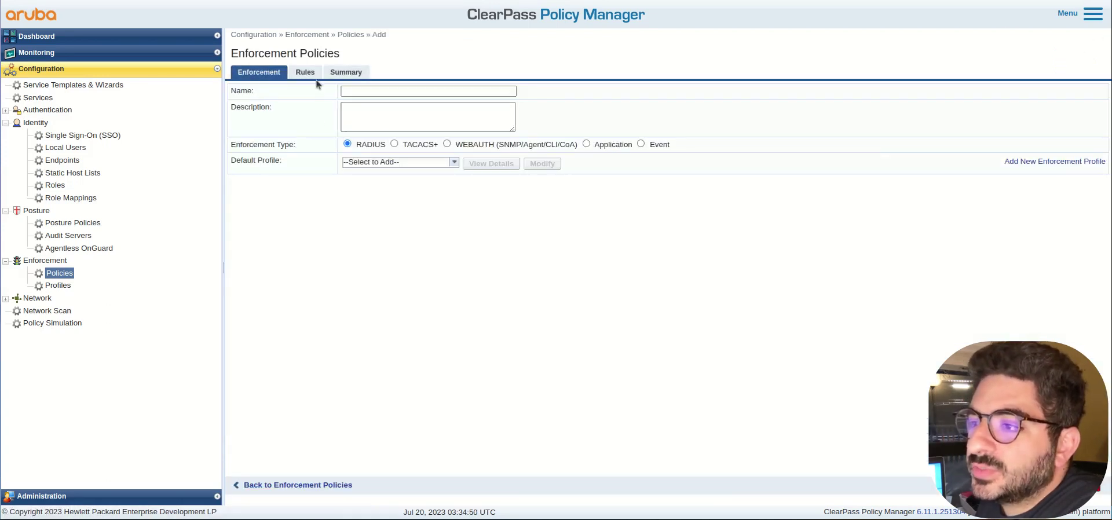
pyautogui.click(452, 163)
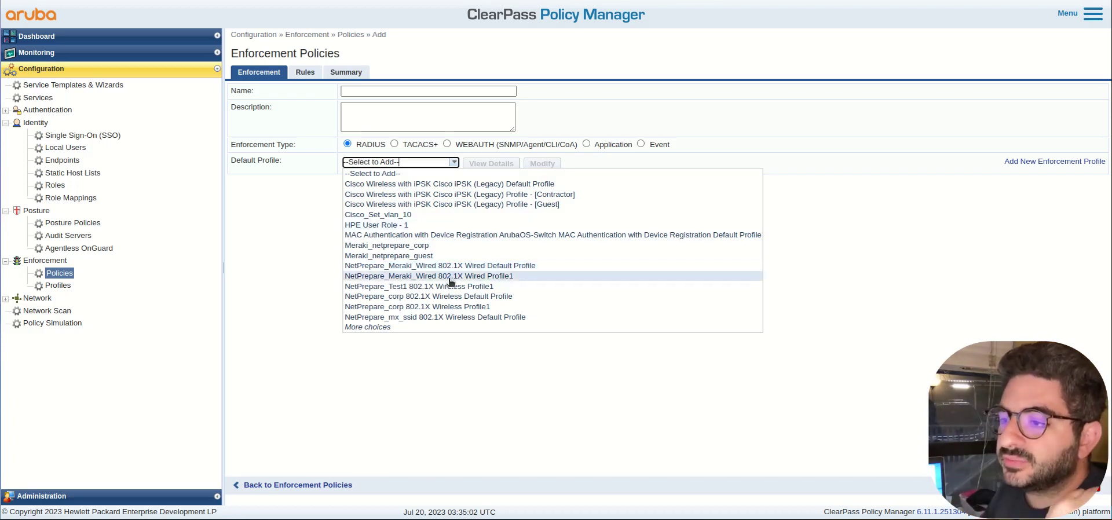
pyautogui.click(424, 328)
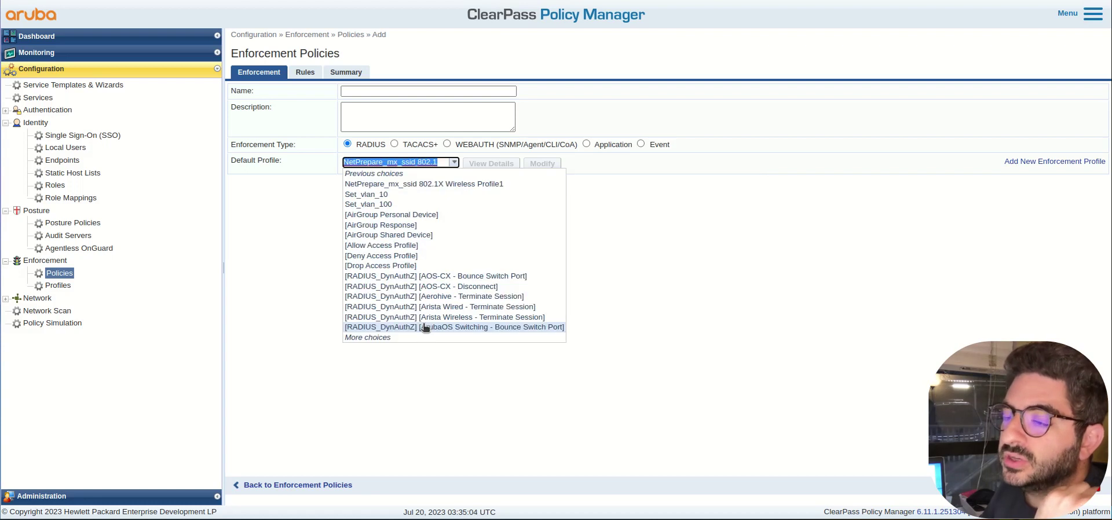
pyautogui.click(440, 246)
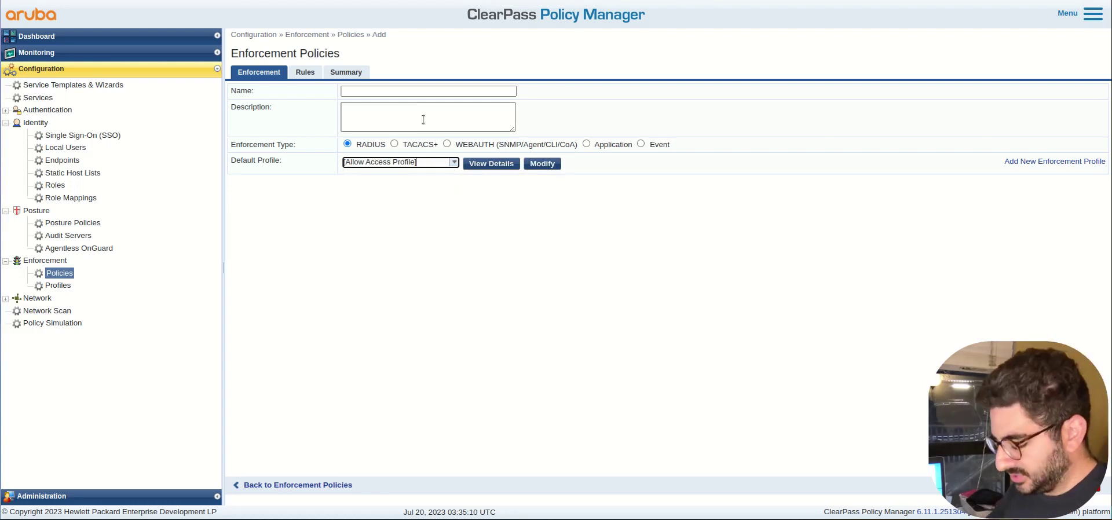
pyautogui.click(415, 90)
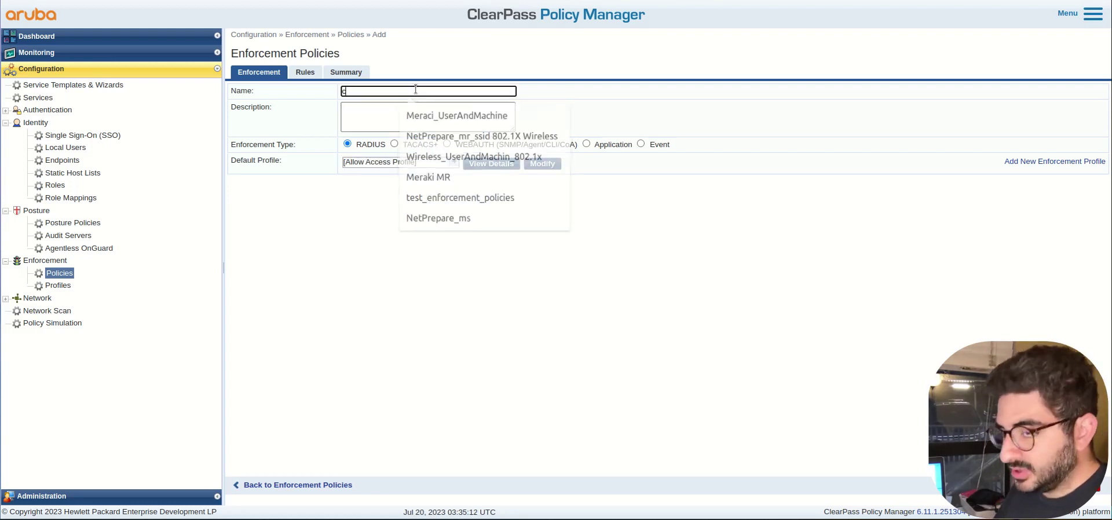
pyautogui.write('cisco_wired_dot1x')
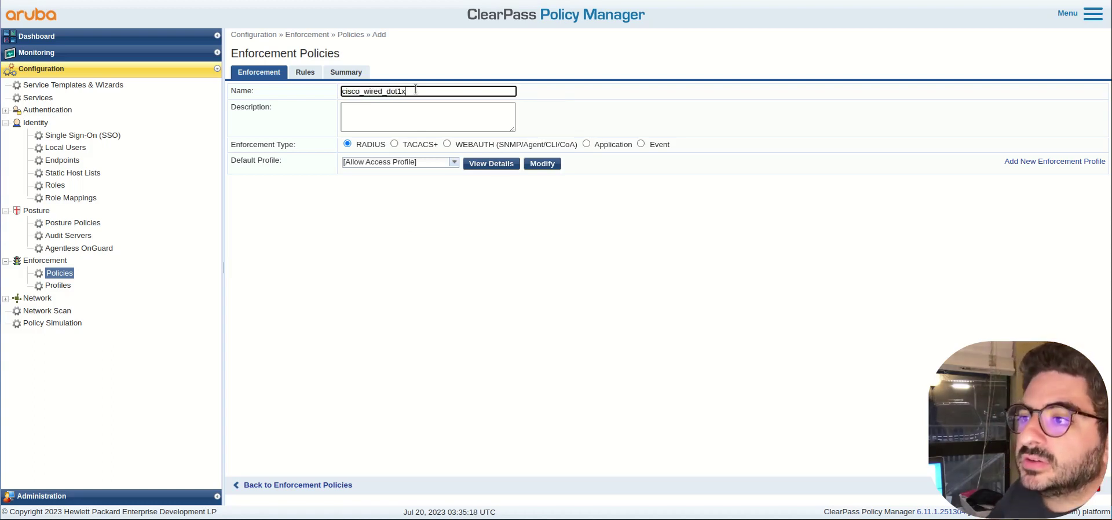
# Step: Create a new rule with the condition Tips:Role EQUALS Corp
pyautogui.click(304, 73)
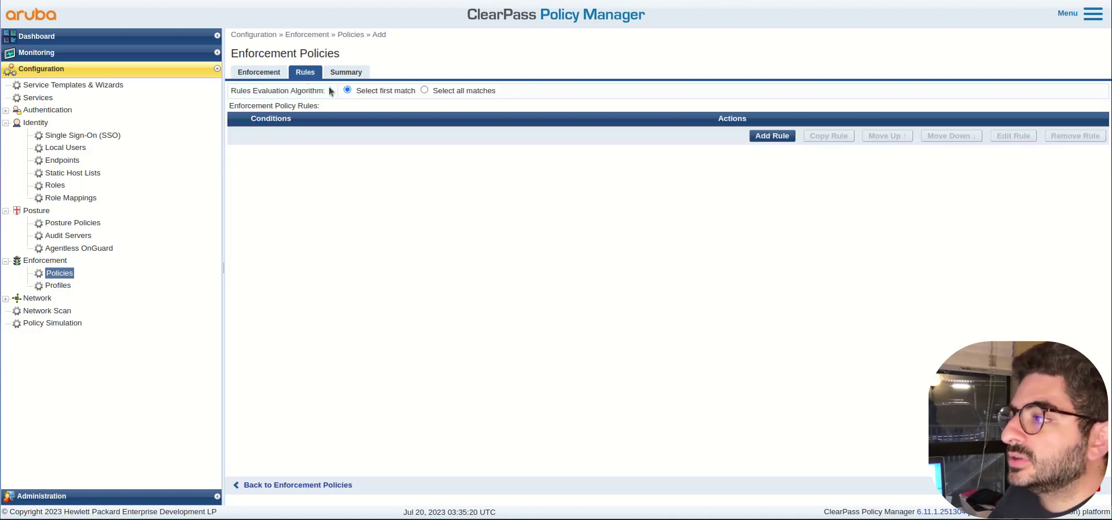
pyautogui.click(772, 135)
pyautogui.click(262, 203)
pyautogui.click(347, 203)
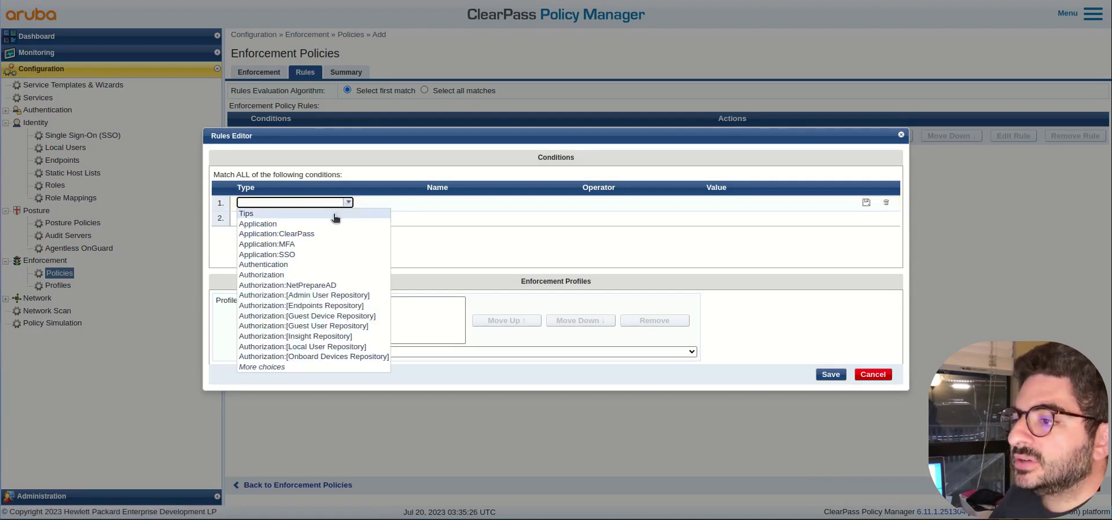
pyautogui.click(335, 213)
pyautogui.click(510, 202)
pyautogui.click(519, 223)
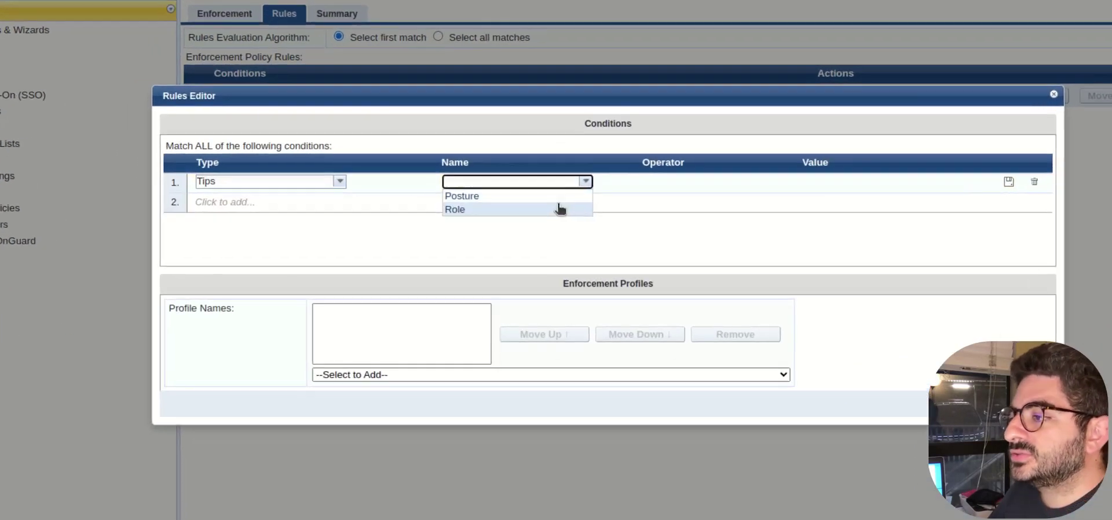
pyautogui.click(759, 184)
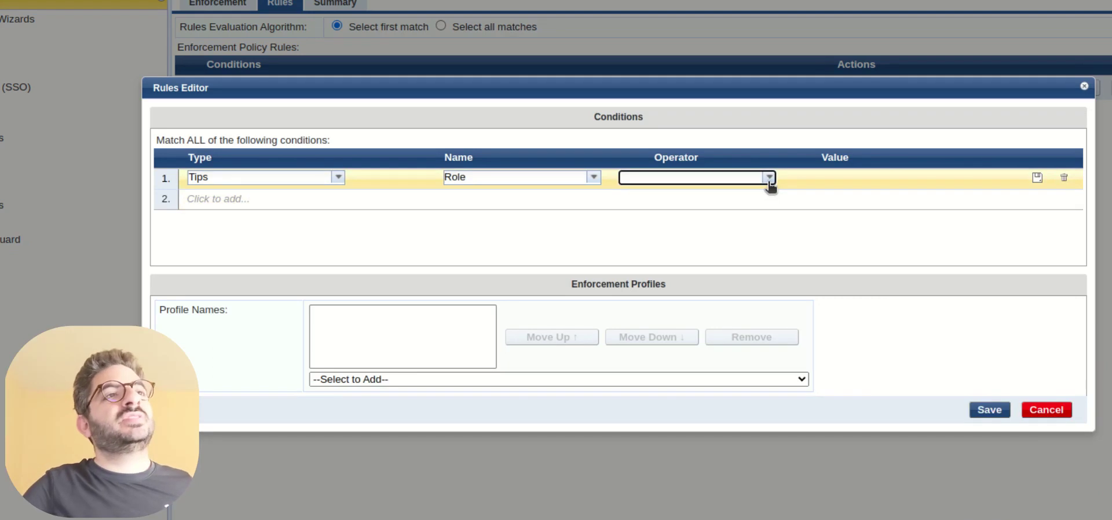
pyautogui.click(769, 178)
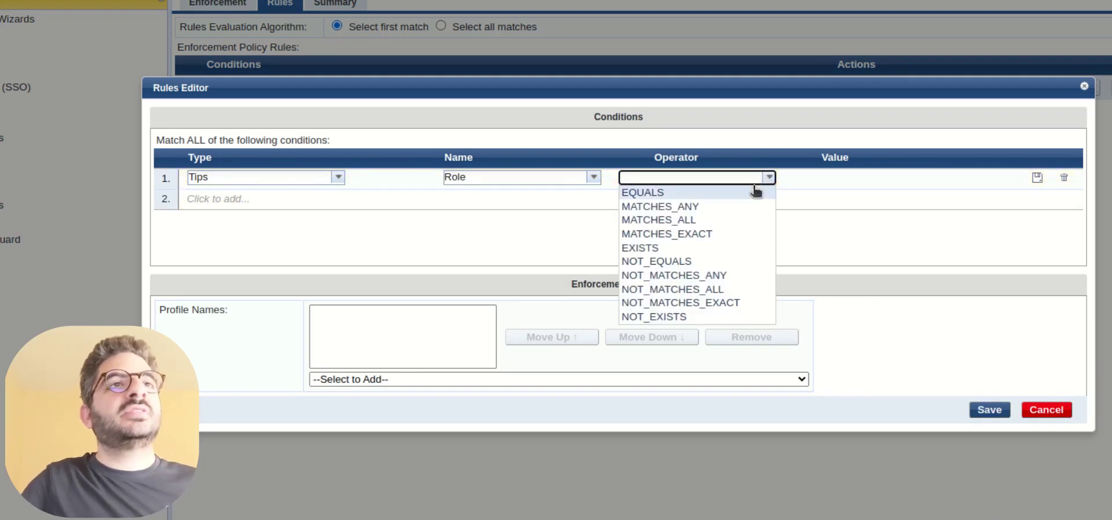
pyautogui.click(753, 192)
pyautogui.click(974, 177)
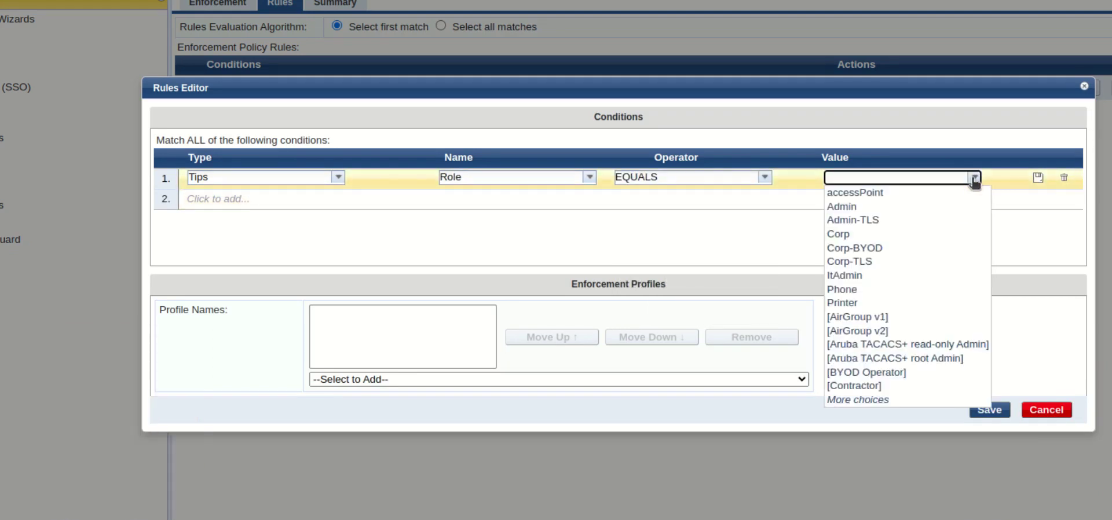
pyautogui.click(943, 234)
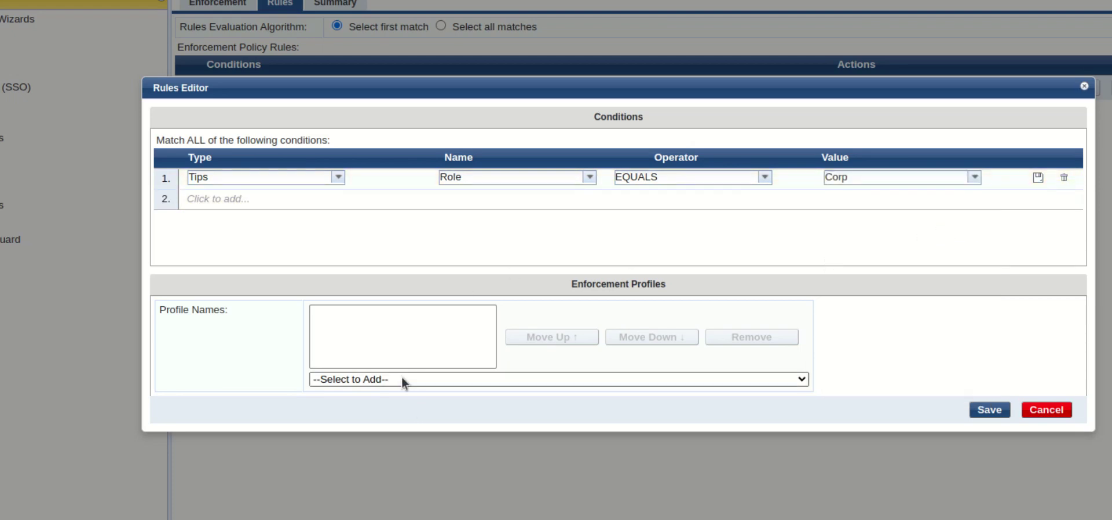
# Step: Remove the extra condition row, assign [RADIUS] Set_vlan_10 to the rule, and save it
pyautogui.click(312, 202)
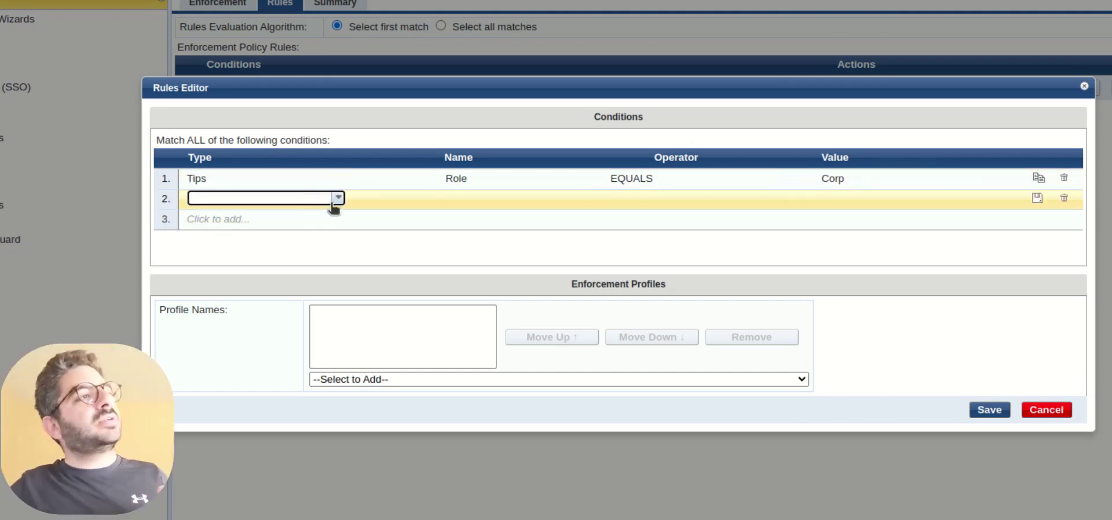
pyautogui.click(338, 198)
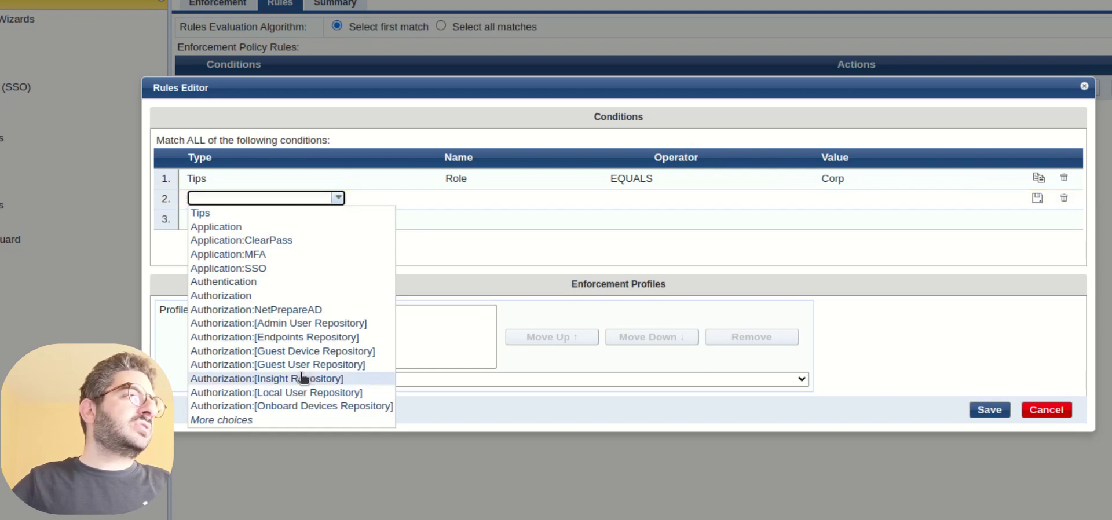
pyautogui.click(293, 419)
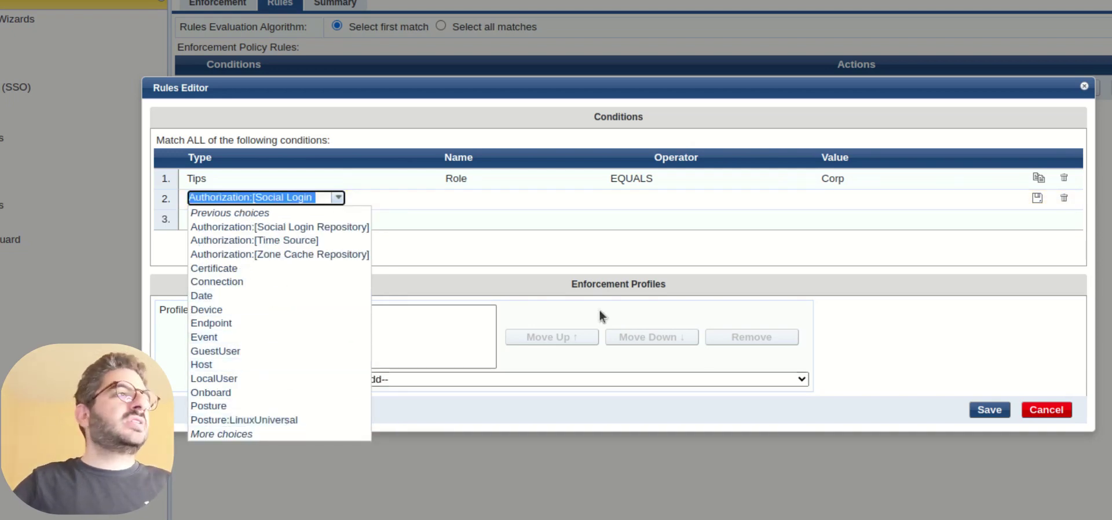
pyautogui.click(1064, 198)
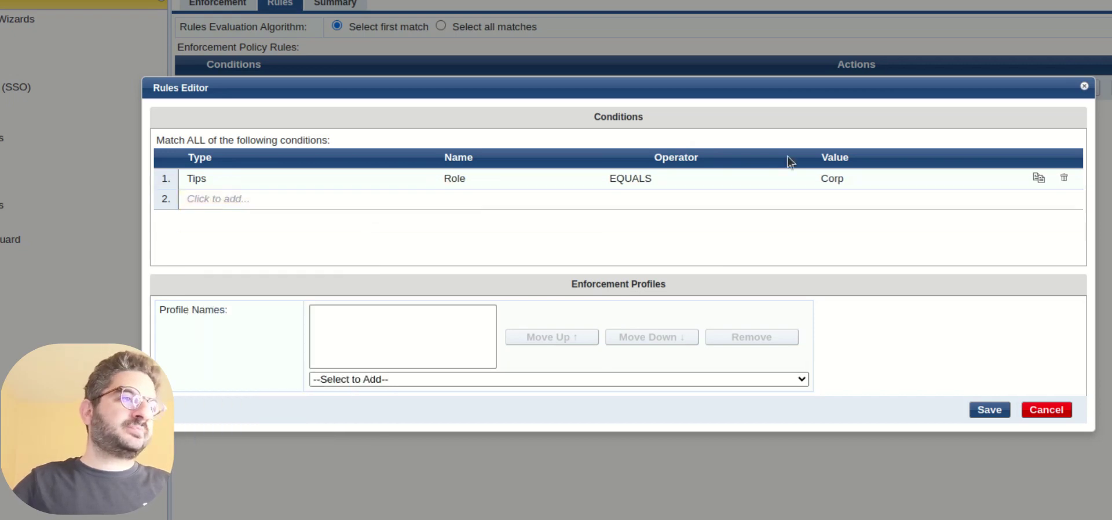
pyautogui.click(417, 380)
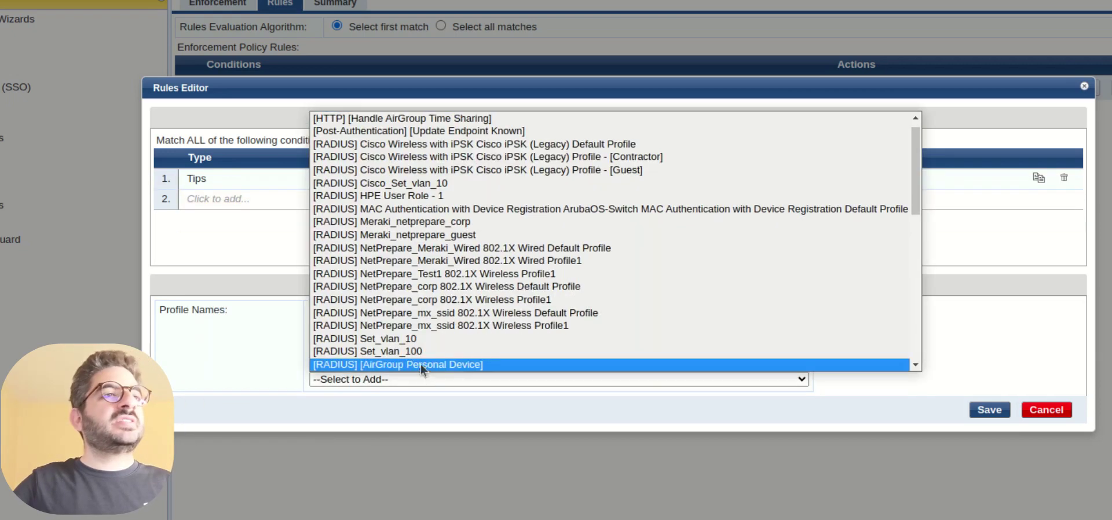
pyautogui.click(423, 337)
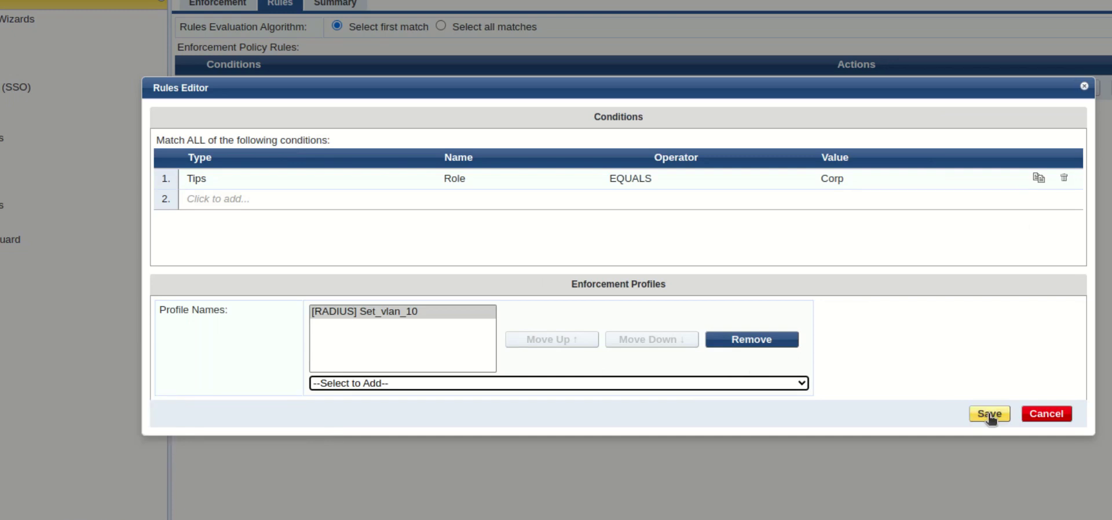
pyautogui.click(990, 415)
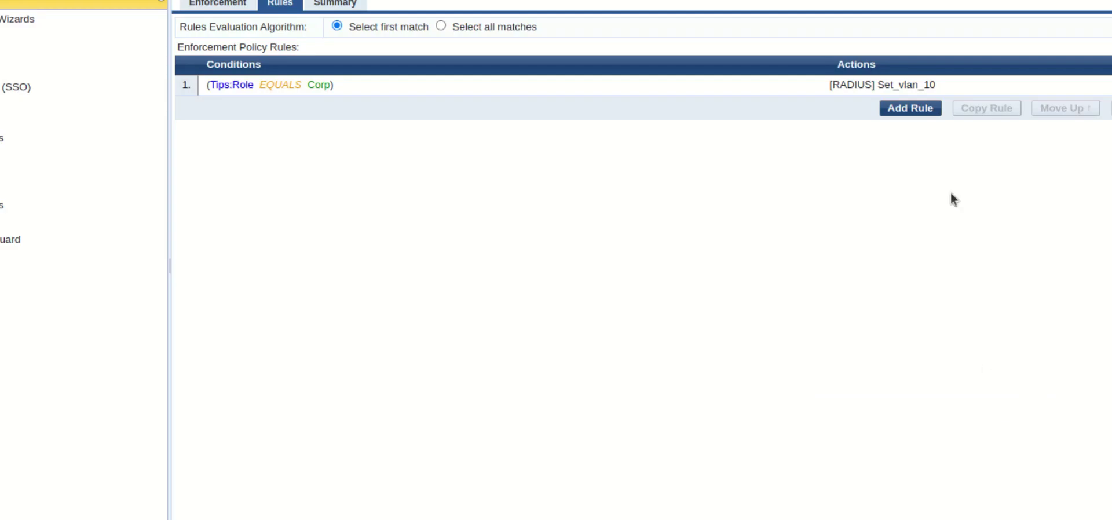
# Step: Create a second rule with the condition Tips:Role EQUALS Admin
pyautogui.click(912, 111)
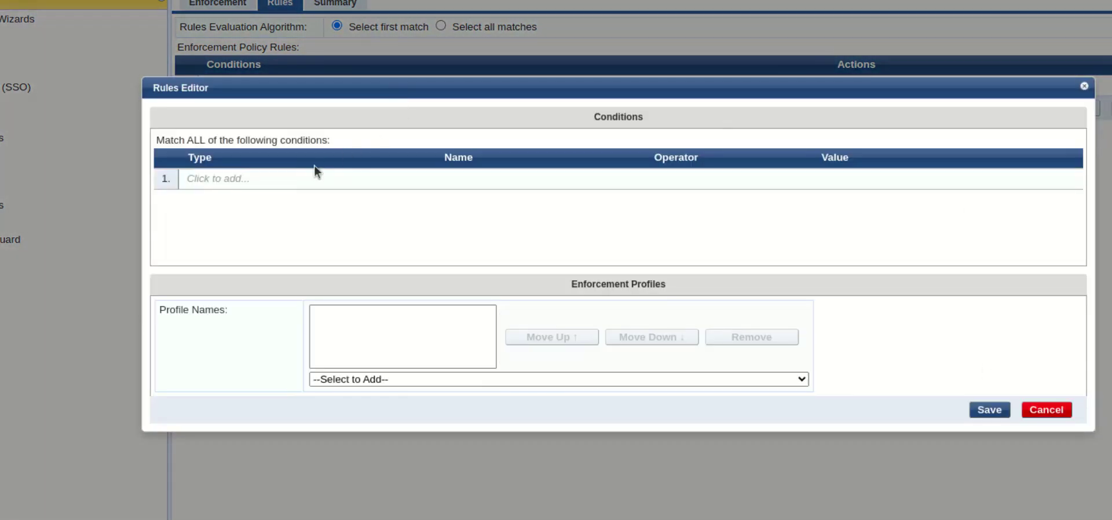
pyautogui.click(300, 180)
pyautogui.click(338, 178)
pyautogui.click(307, 190)
pyautogui.click(592, 183)
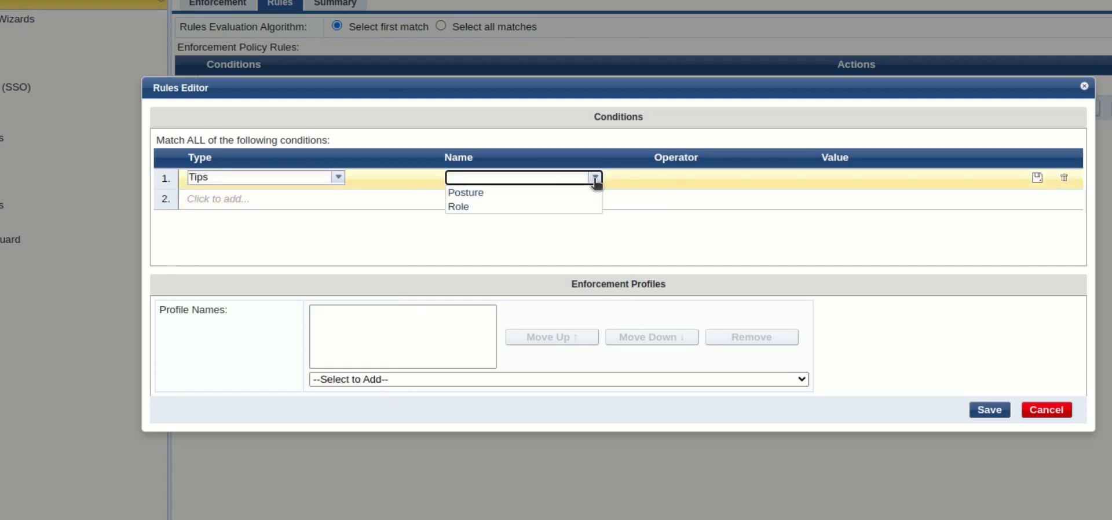
pyautogui.click(568, 207)
pyautogui.click(769, 180)
pyautogui.click(751, 192)
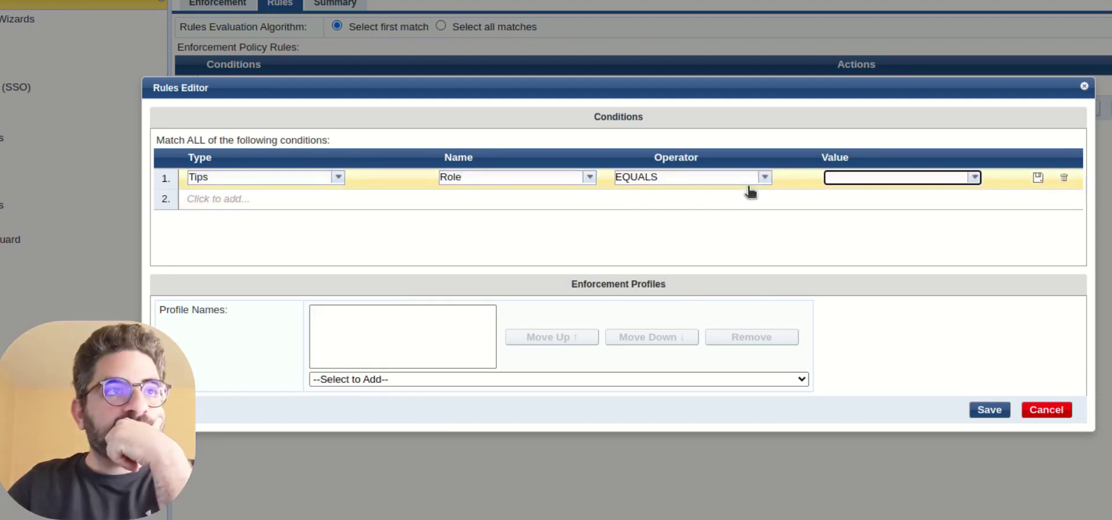
pyautogui.click(975, 178)
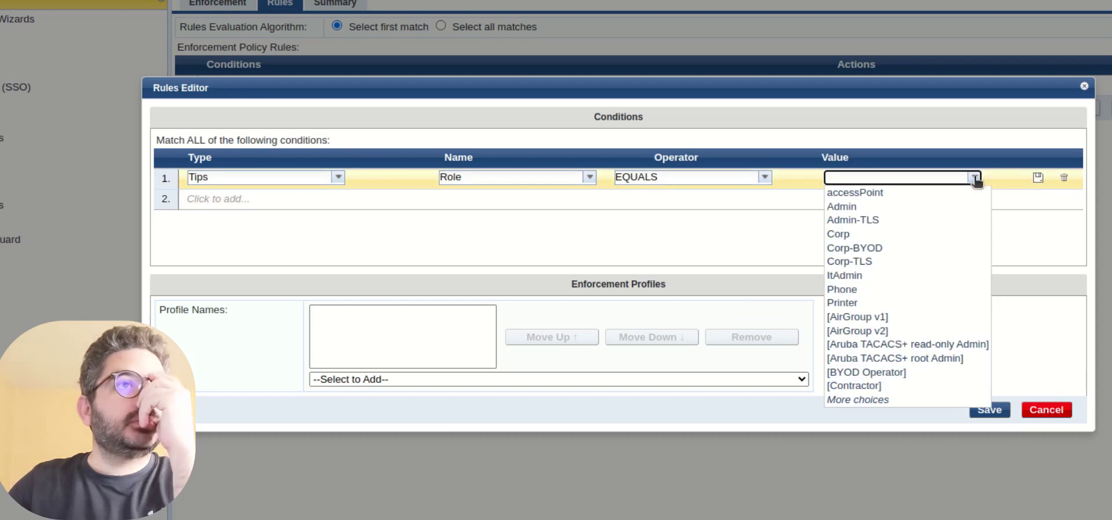
pyautogui.click(922, 209)
# Step: Assign [RADIUS] Set_vlan_100 to the Admin rule and save it
pyautogui.click(619, 380)
pyautogui.scroll(-1, 573, 356)
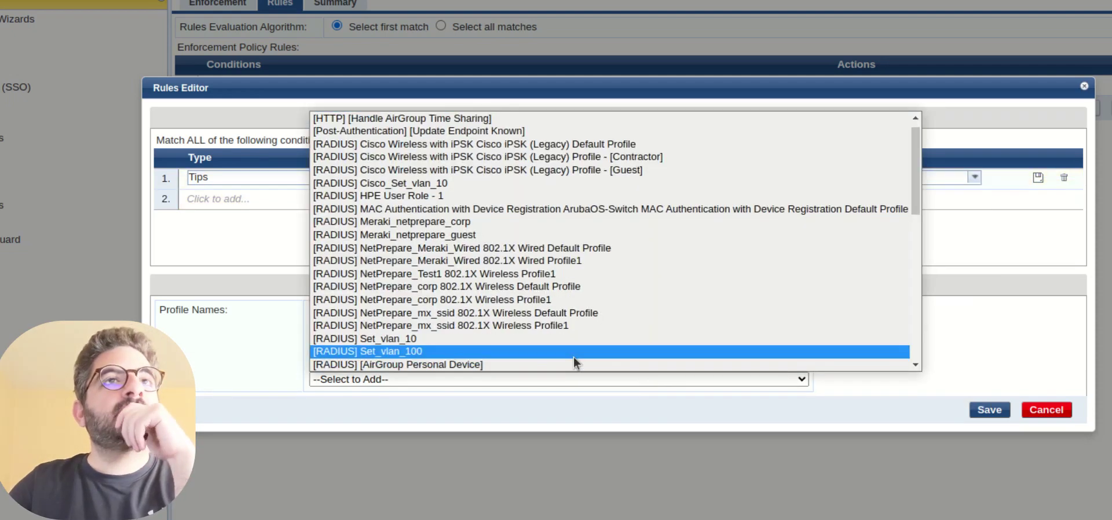
pyautogui.click(573, 357)
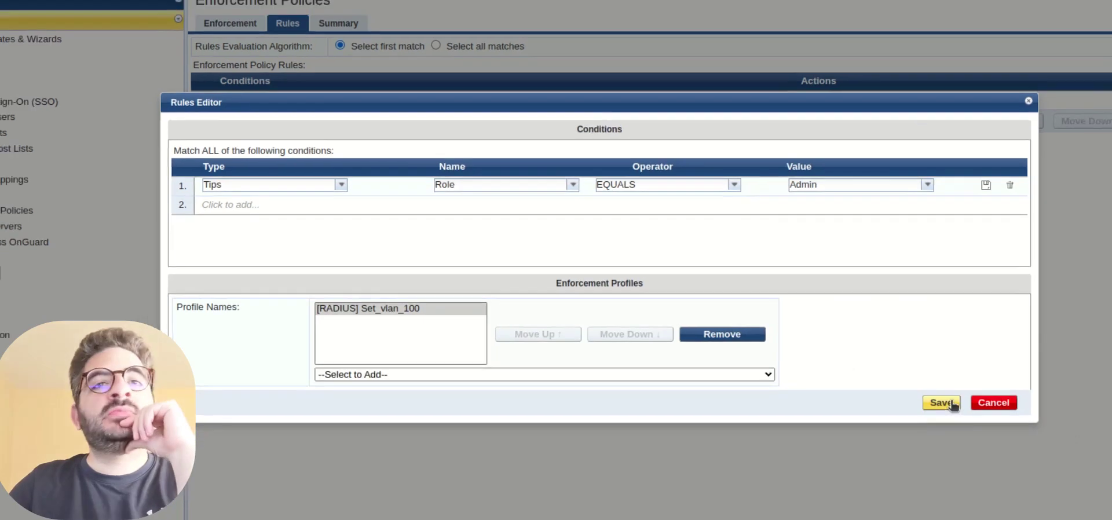
pyautogui.click(989, 414)
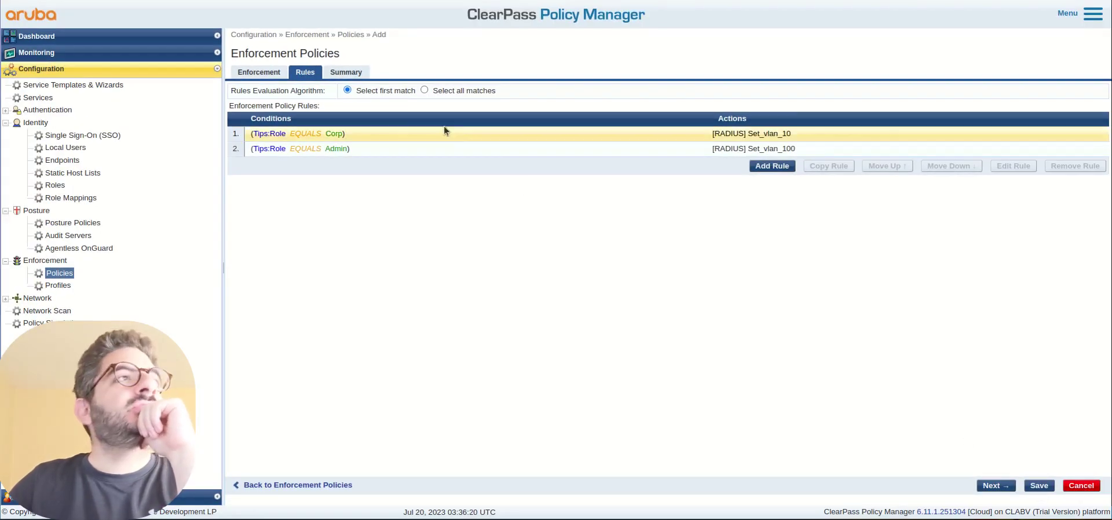
# Step: Save the policy and set the Cisco 802.1x Wired service's enforcement policy to cisco_wired_dot1x
pyautogui.click(1039, 486)
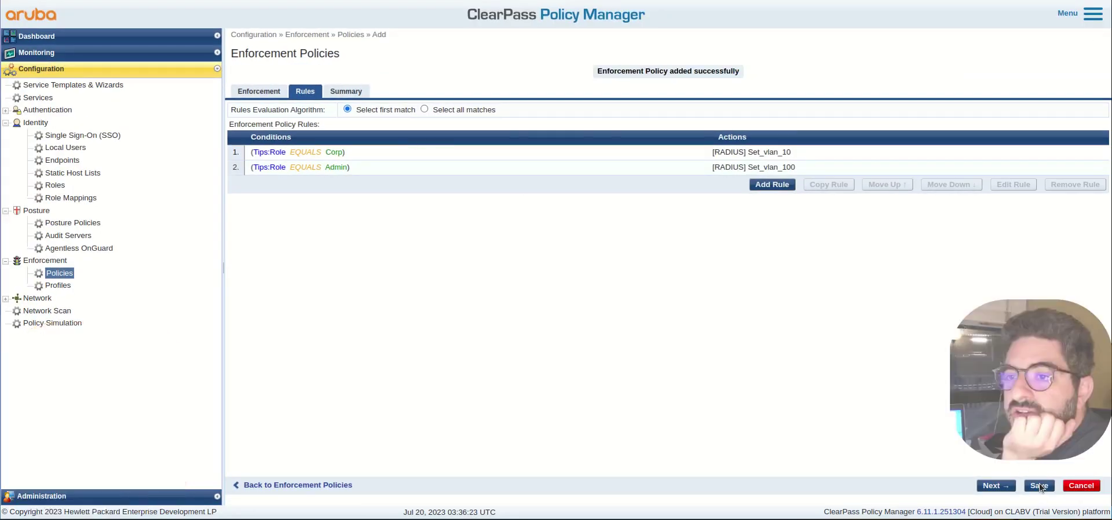
pyautogui.click(39, 97)
pyautogui.click(478, 154)
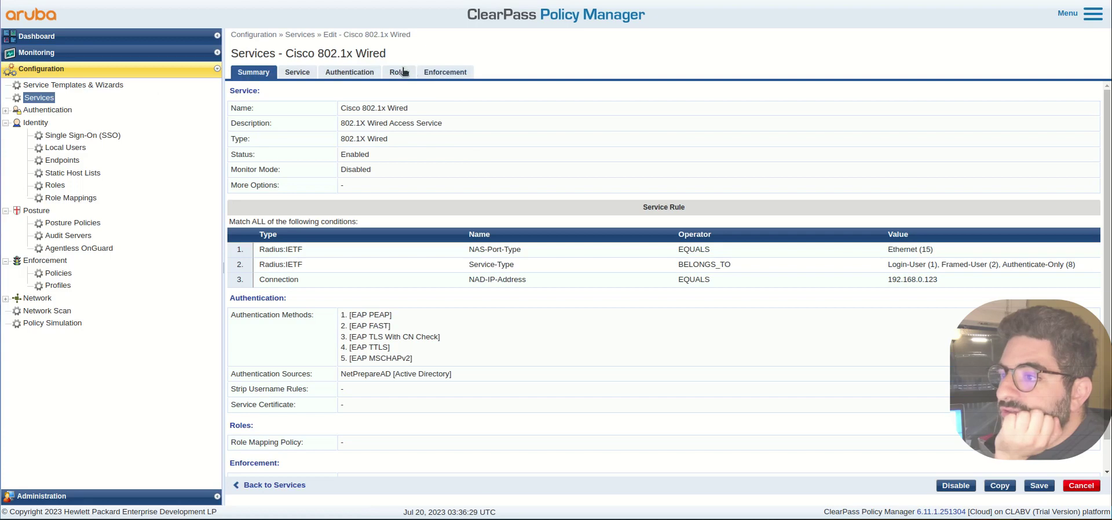
pyautogui.click(443, 74)
pyautogui.click(481, 110)
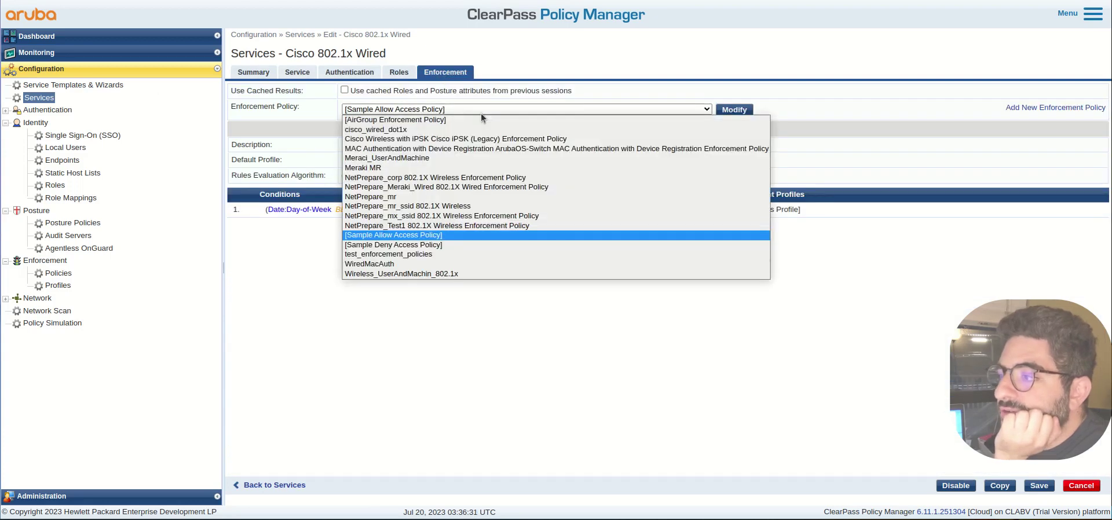
pyautogui.click(482, 132)
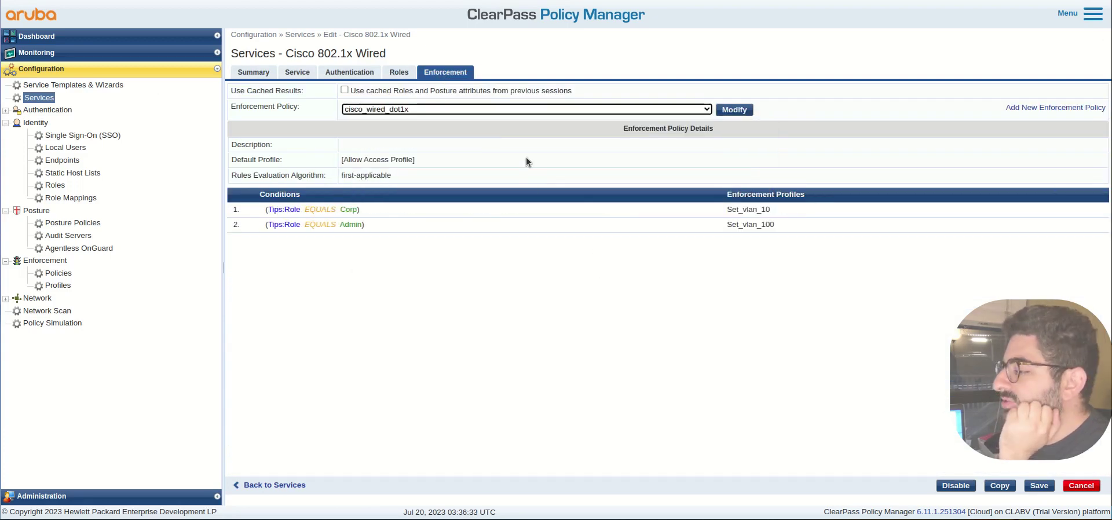
pyautogui.click(1037, 486)
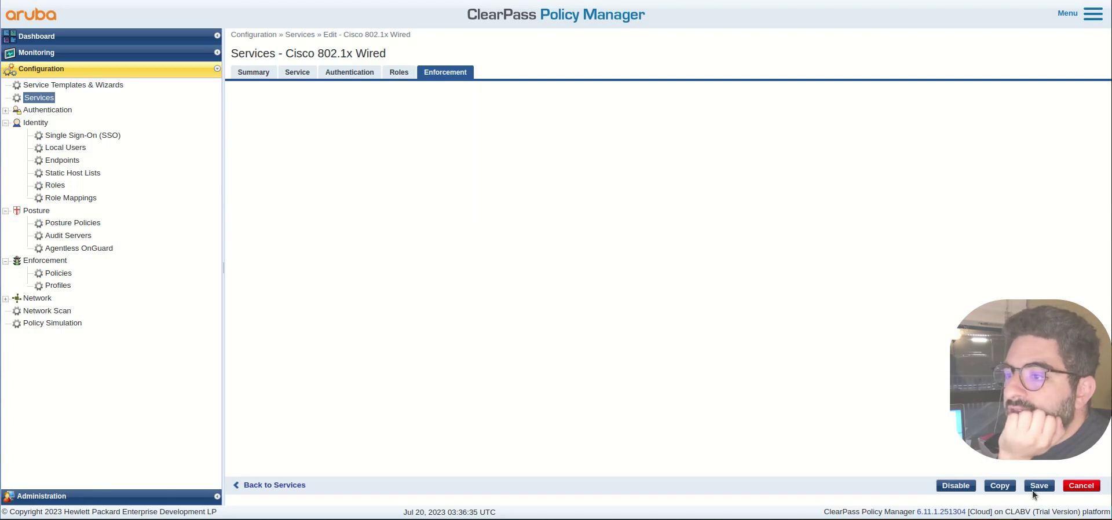
# Step: Reopen the Cisco 802.1x Wired service and look through its settings
pyautogui.click(359, 165)
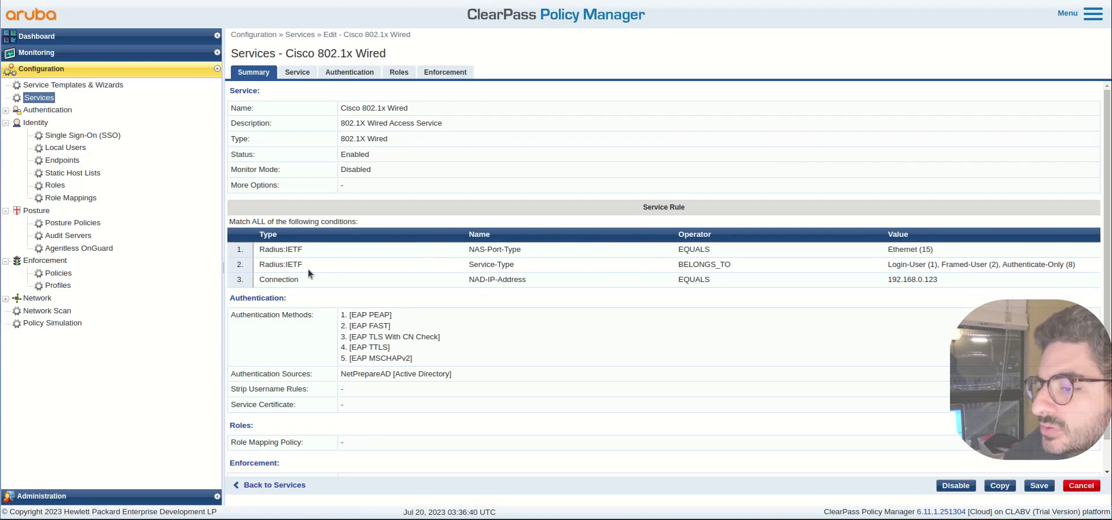
pyautogui.scroll(-1, 307, 269)
pyautogui.scroll(1, 354, 356)
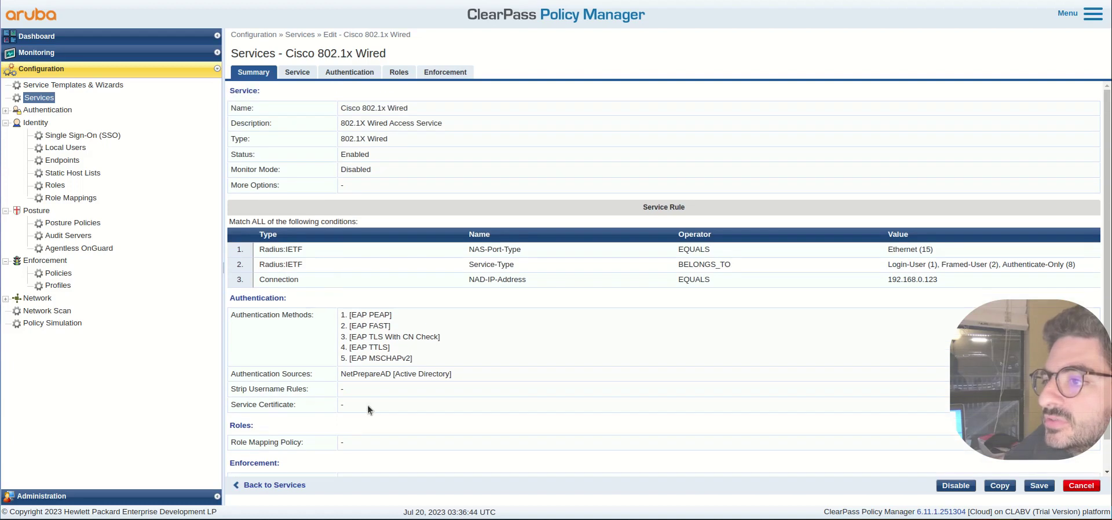
# Step: Set the service's Role Mapping Policy to Cisco_Wired_dot1x, save, and reopen the service
pyautogui.click(399, 72)
pyautogui.click(466, 95)
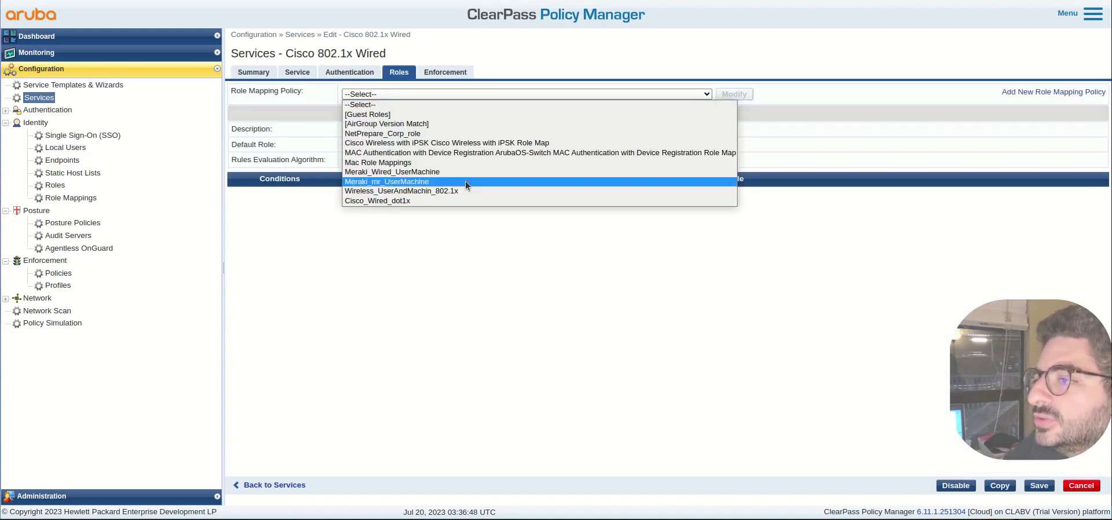
pyautogui.click(468, 201)
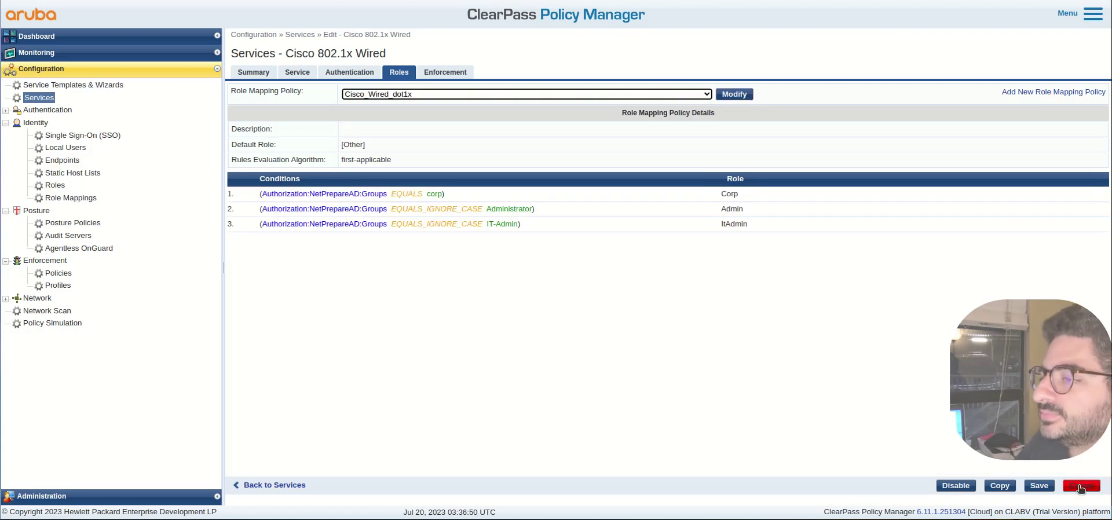
pyautogui.click(1036, 486)
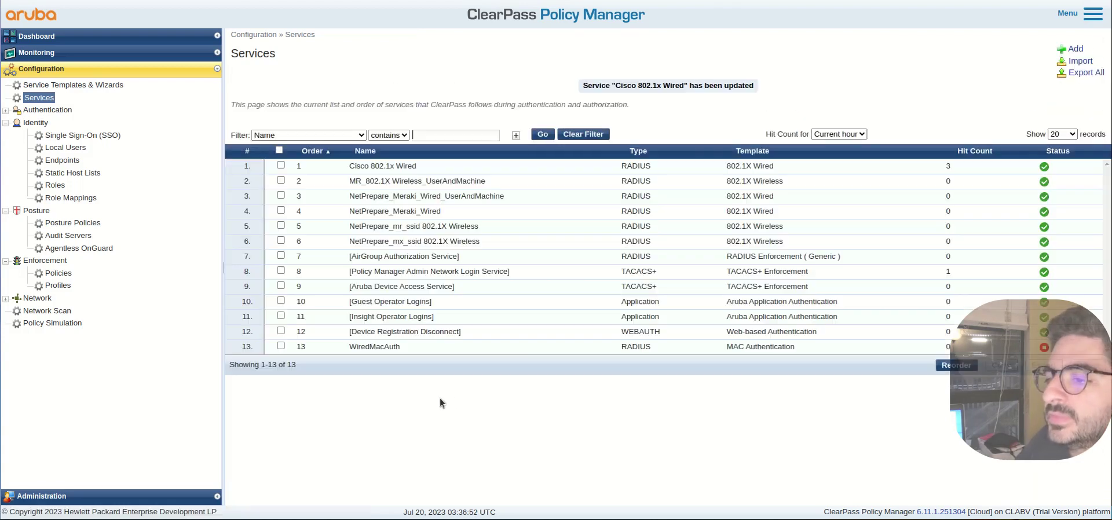
pyautogui.click(427, 166)
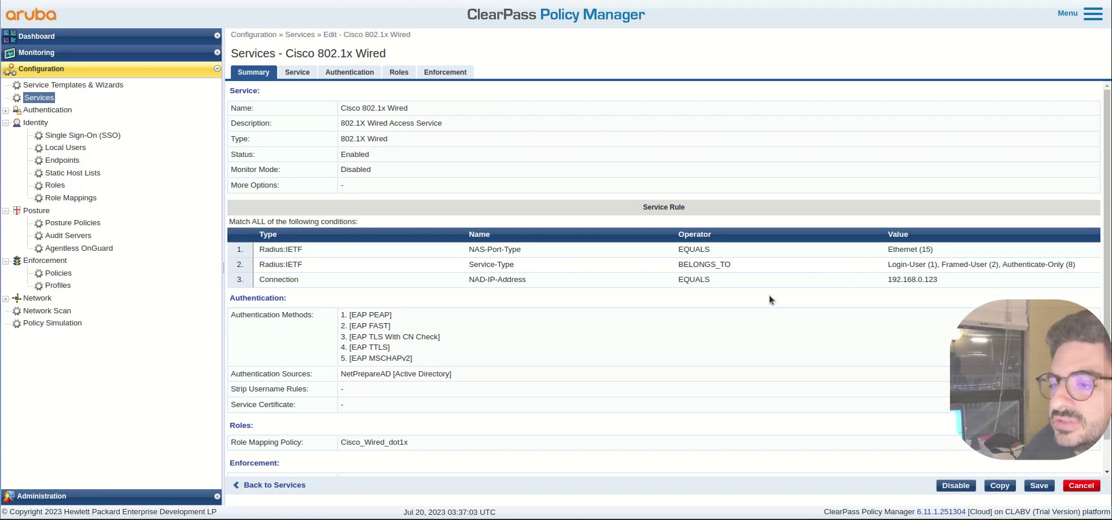
# Step: Confirm NetPrepareAD, Cisco_Wired_dot1x and cisco_wired_dot1x in the summary, then view the role mapping
pyautogui.scroll(-1, 422, 380)
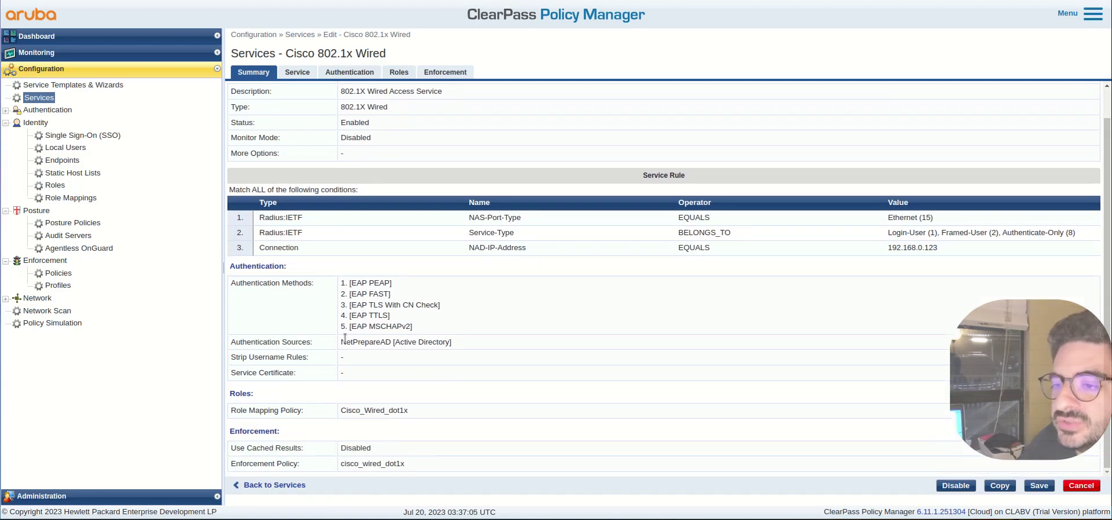
pyautogui.tripleClick(345, 339)
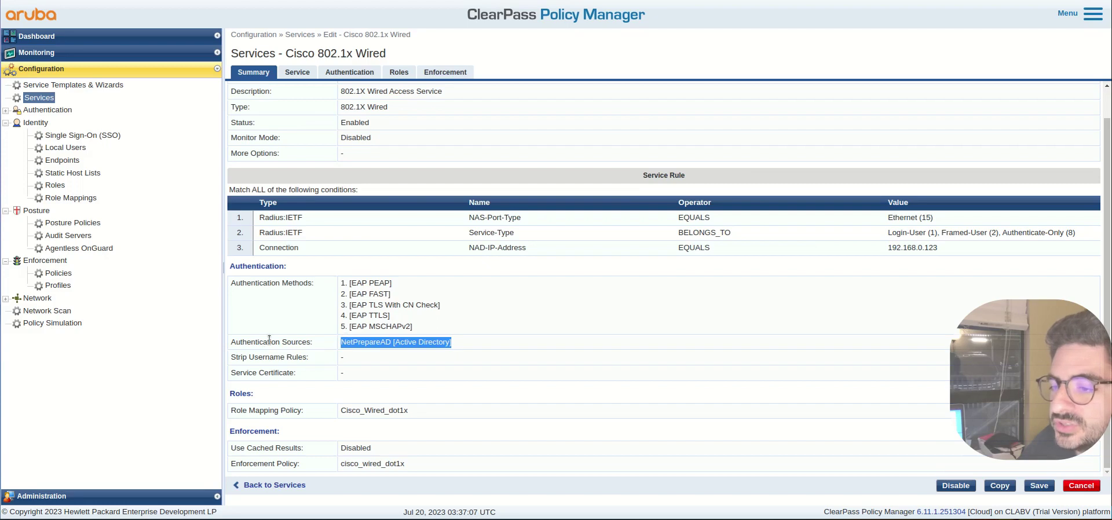
pyautogui.tripleClick(370, 409)
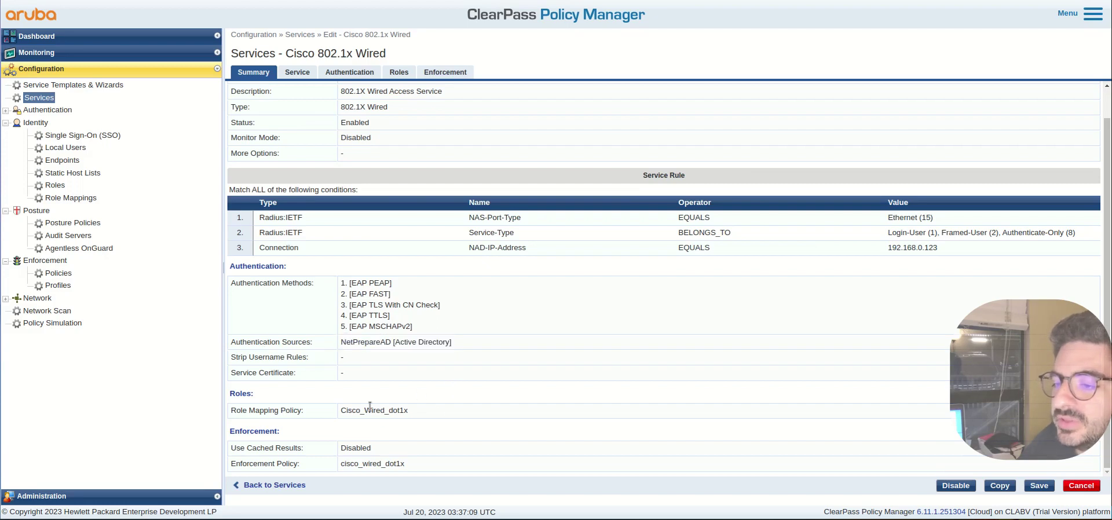
pyautogui.tripleClick(387, 465)
pyautogui.click(385, 409)
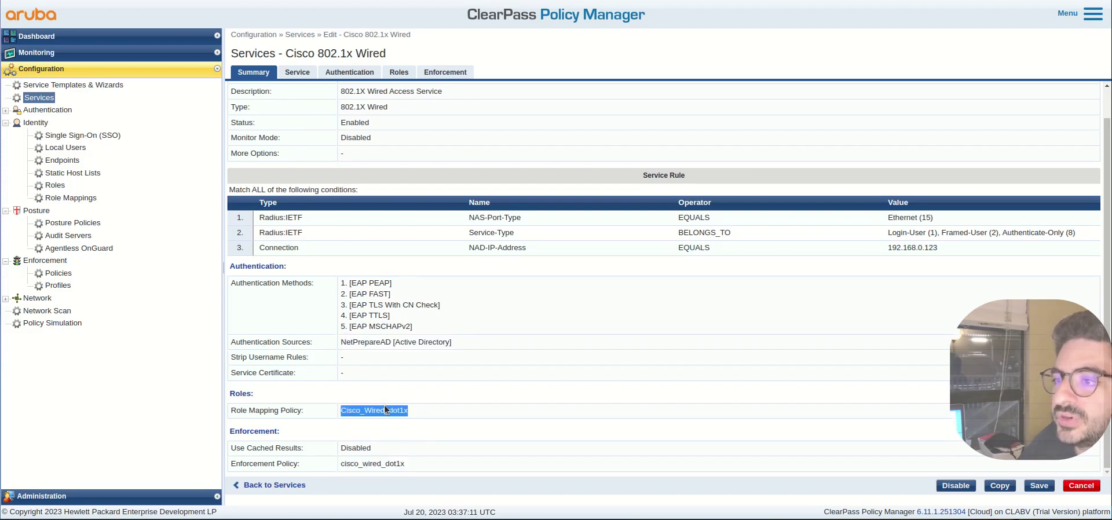
pyautogui.click(399, 73)
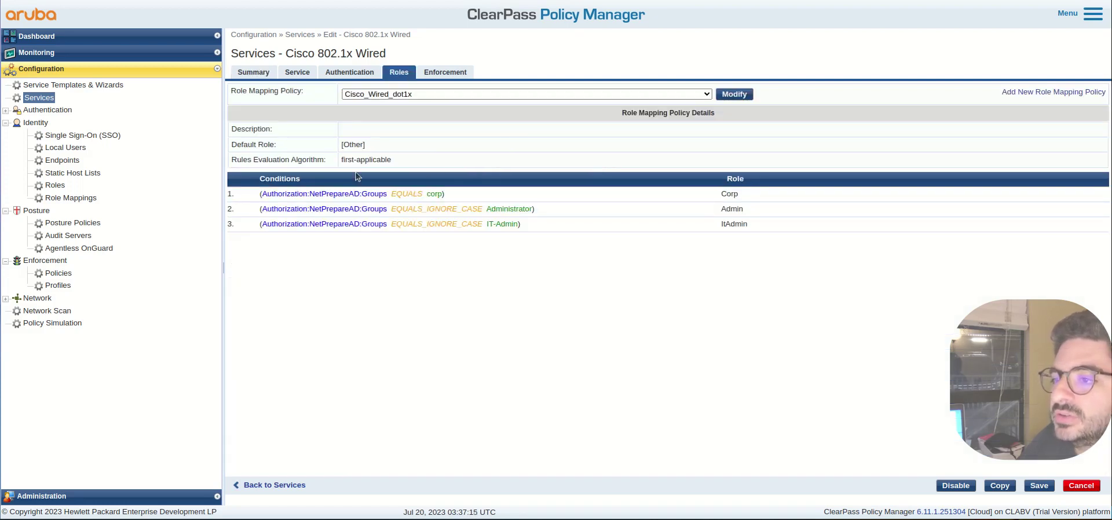
pyautogui.moveTo(311, 194); pyautogui.dragTo(384, 195)
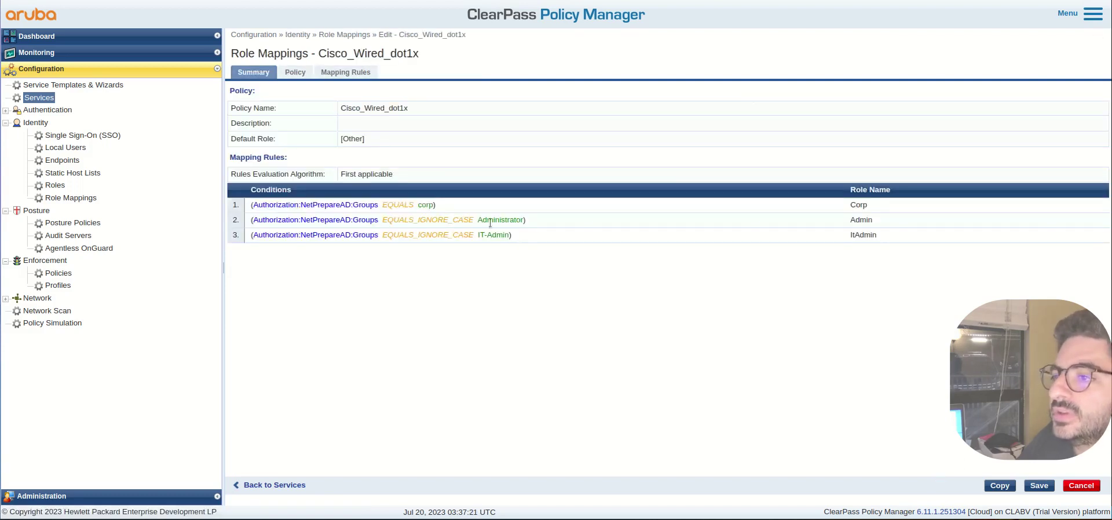
# Step: Inspect the corp-to-Corp mapping rule unchanged, then save the Cisco_Wired_dot1x role mapping
pyautogui.click(336, 75)
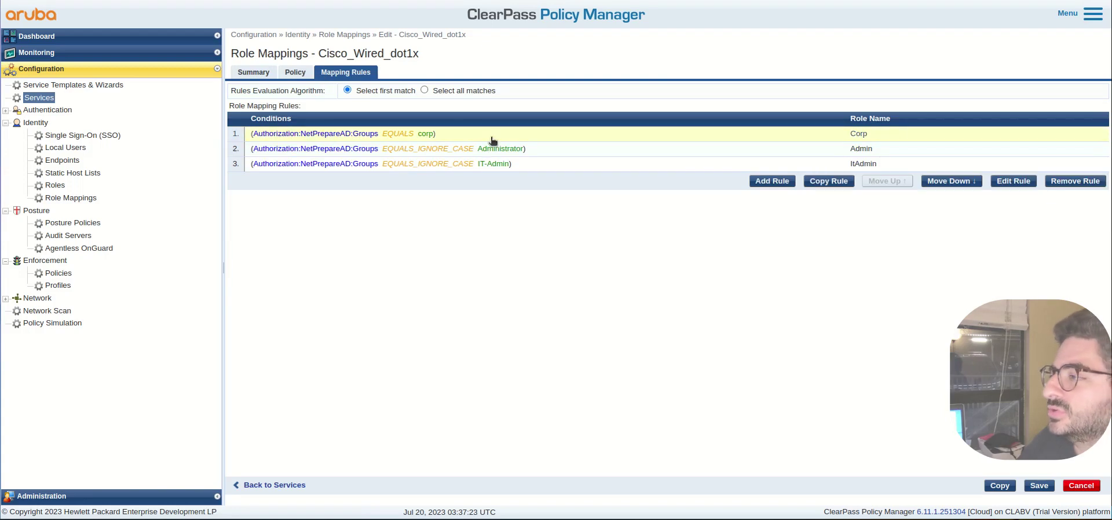
pyautogui.click(1005, 182)
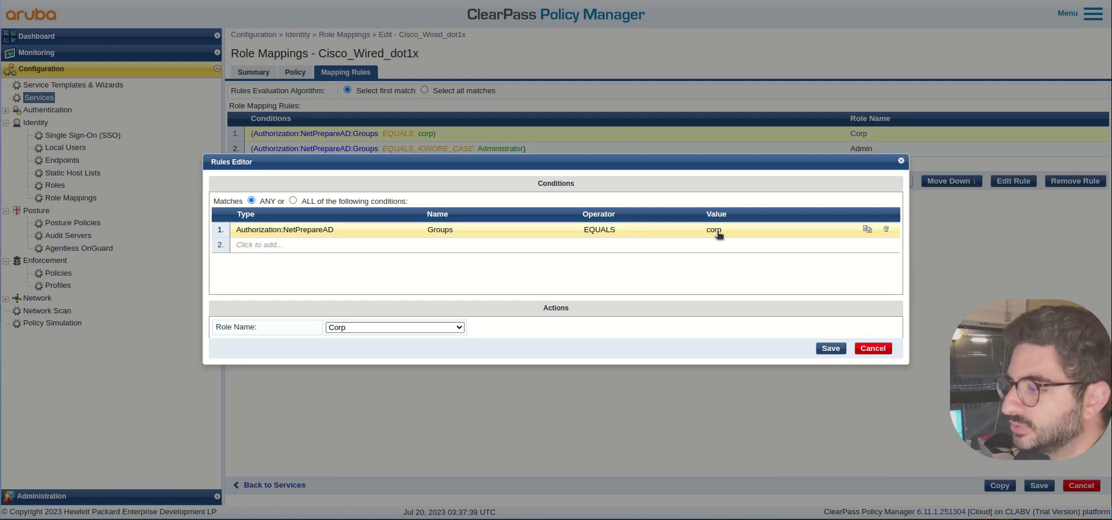
pyautogui.click(870, 348)
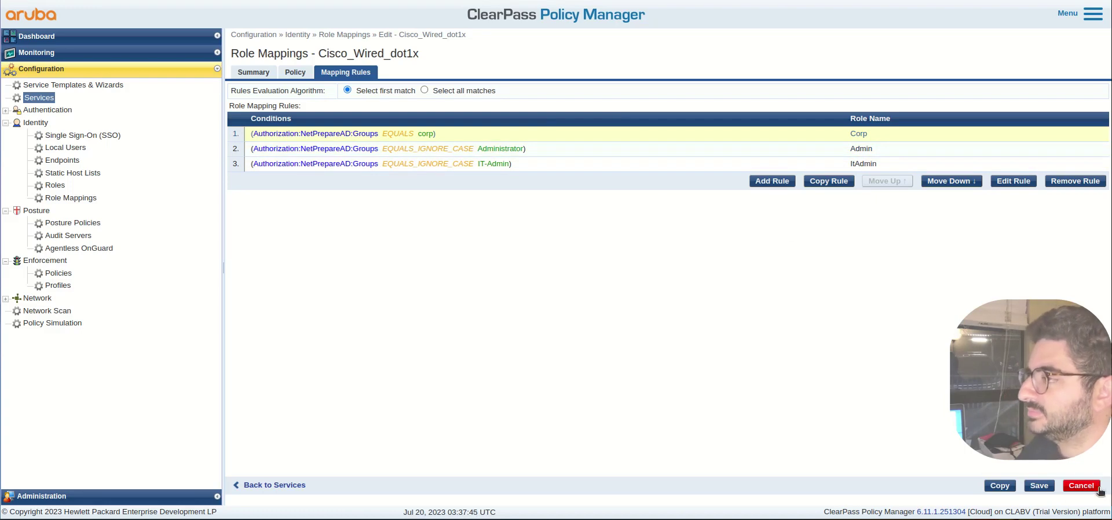
pyautogui.click(1039, 486)
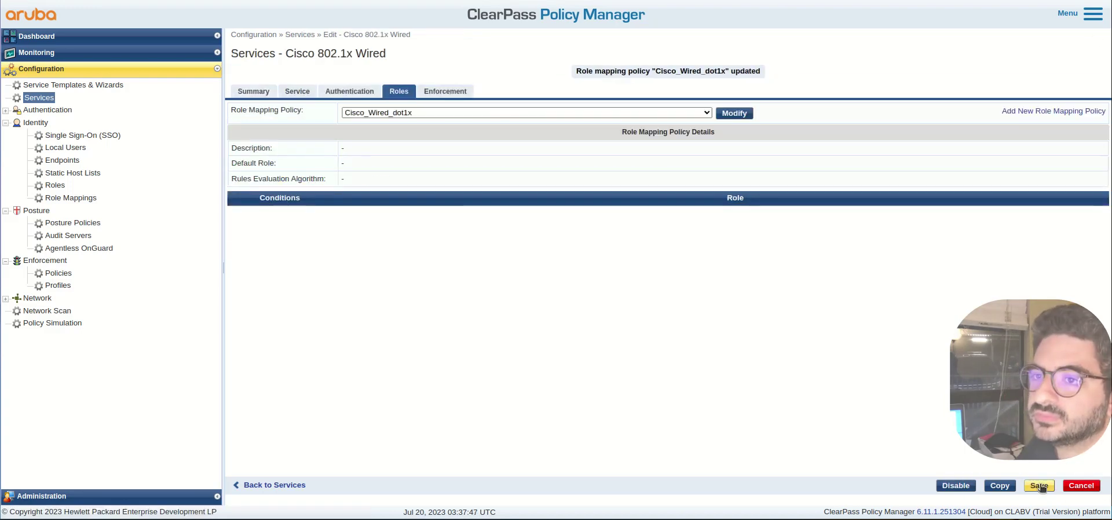
# Step: Open Access Tracker and refresh until carl's accepted Cisco 802.1x Wired request from 03:38:10 appears
pyautogui.click(48, 99)
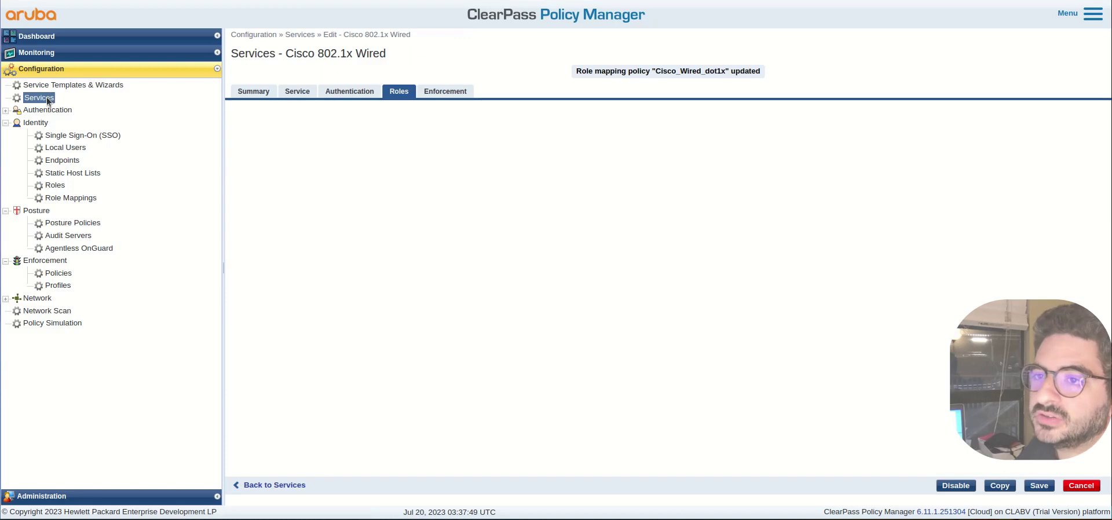
pyautogui.click(36, 52)
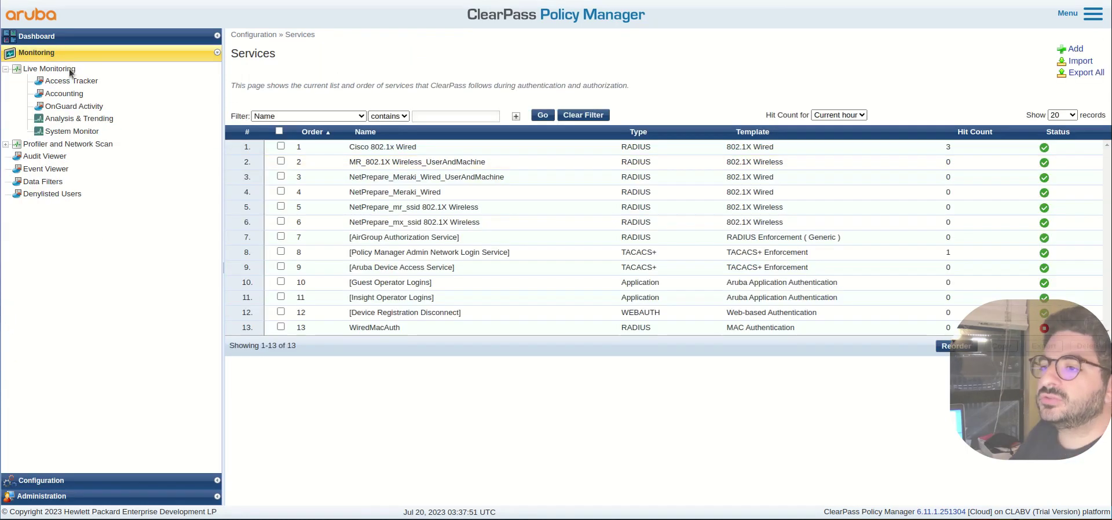
pyautogui.click(72, 80)
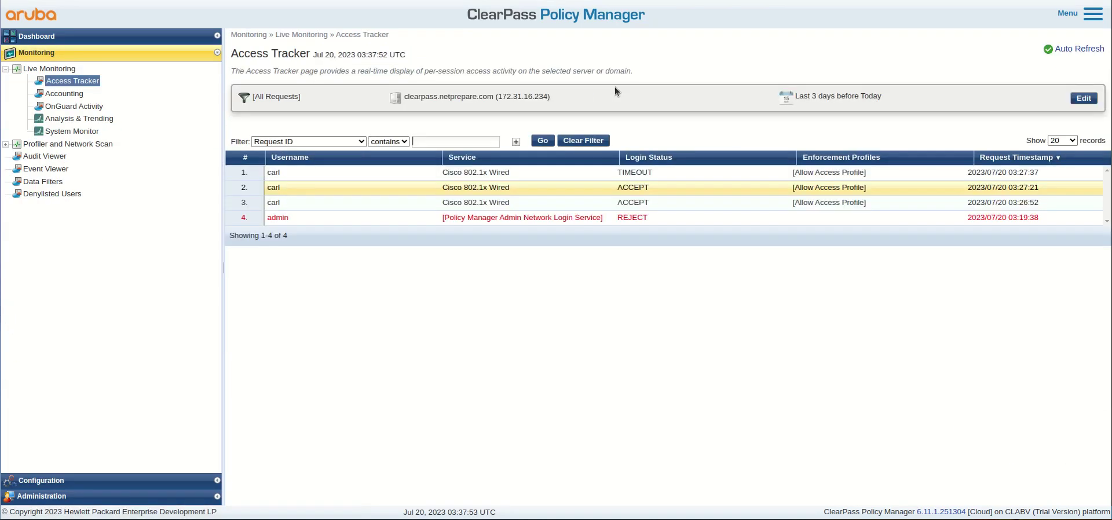
pyautogui.click(598, 145)
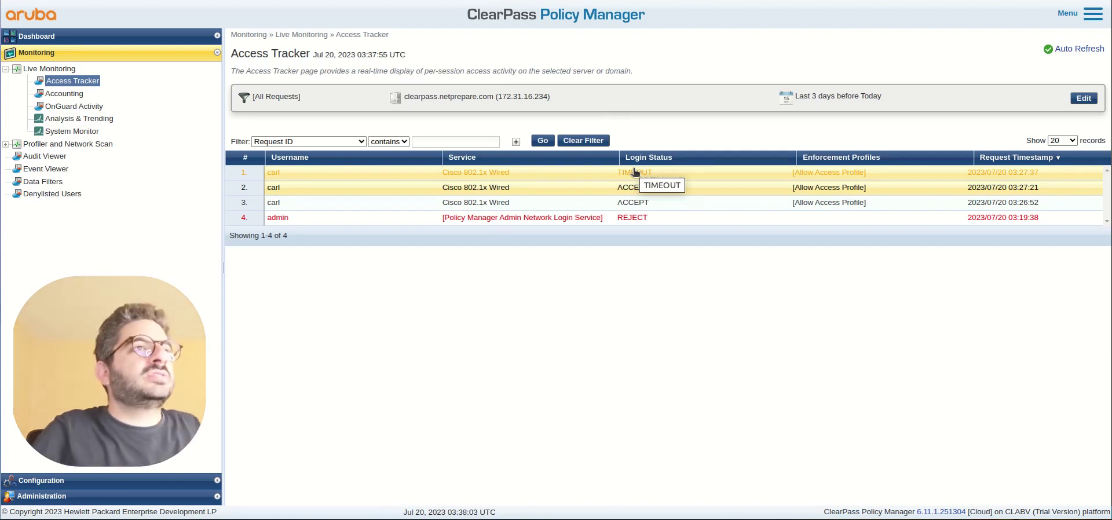
pyautogui.click(574, 139)
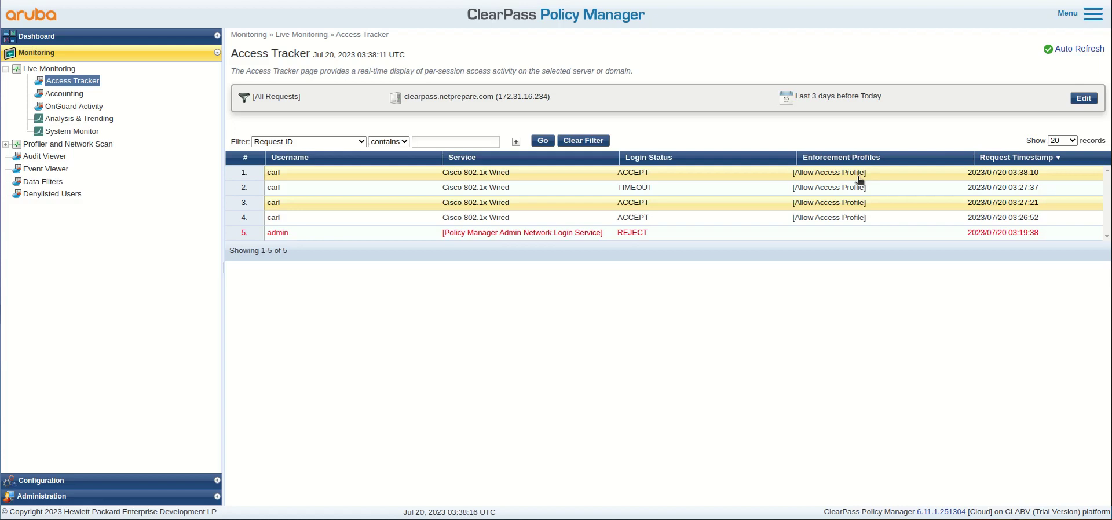
# Step: Open carl's newest request and review its service, RADIUS request and computed attributes
pyautogui.click(860, 178)
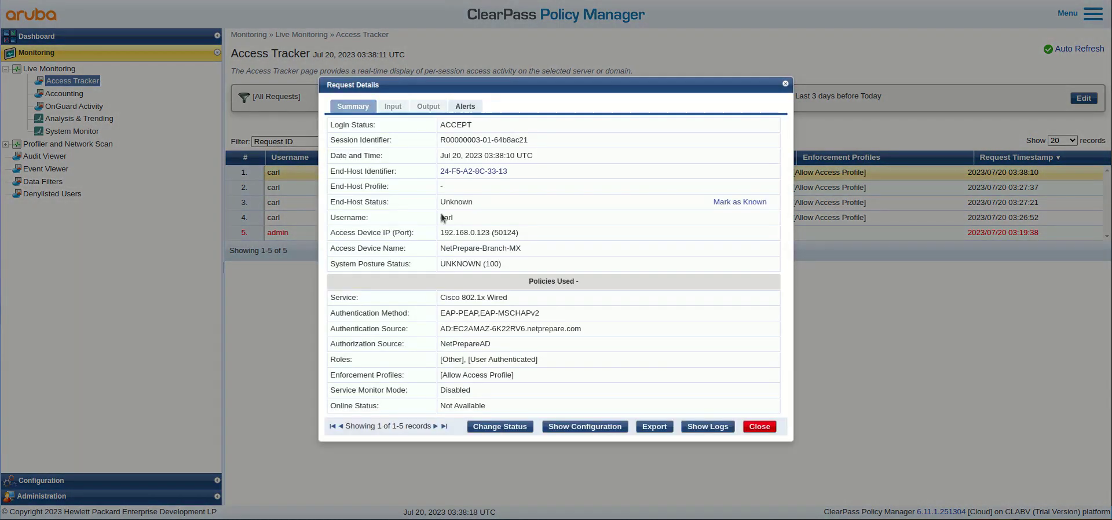
pyautogui.tripleClick(477, 300)
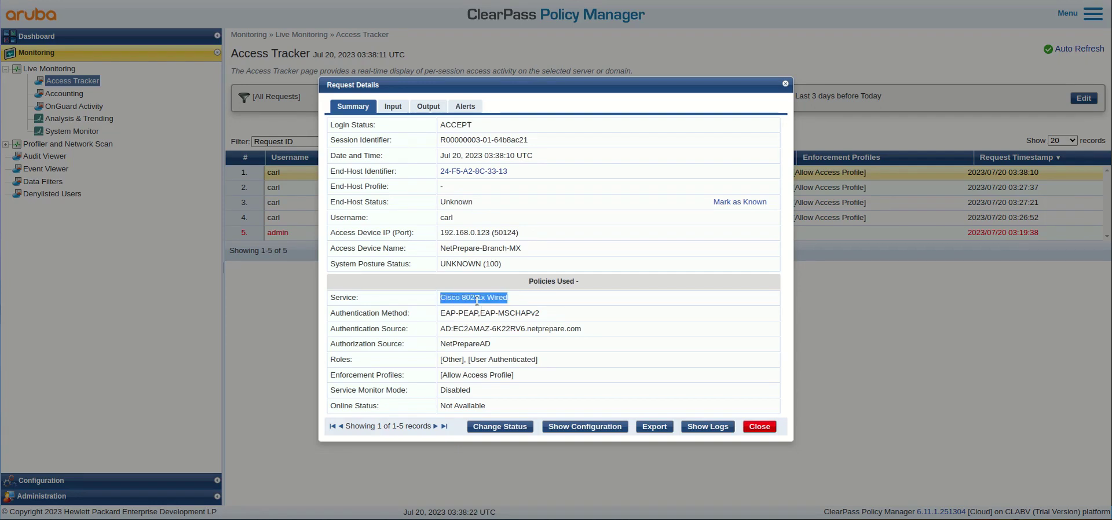
pyautogui.click(389, 107)
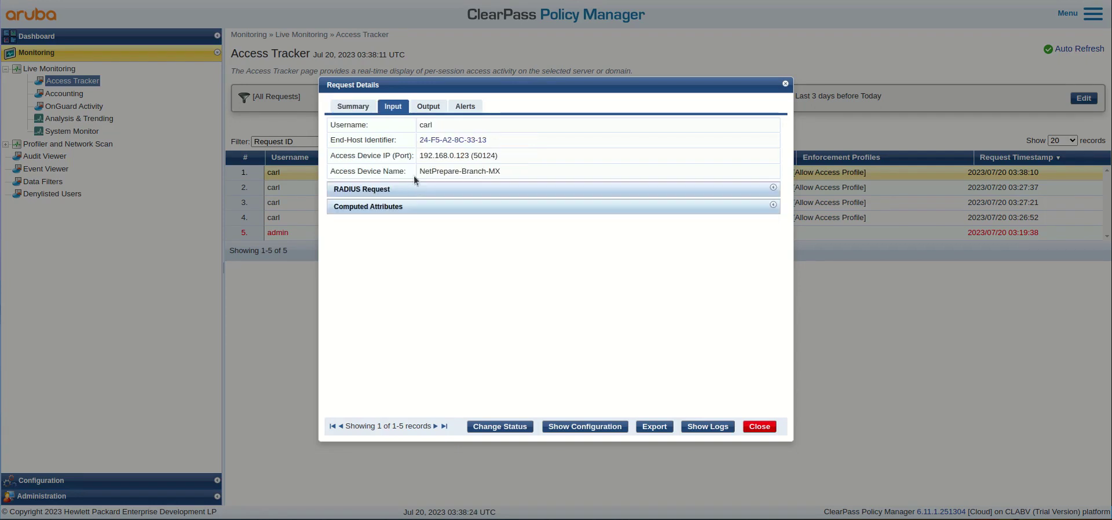
pyautogui.click(488, 191)
pyautogui.scroll(-1, 455, 292)
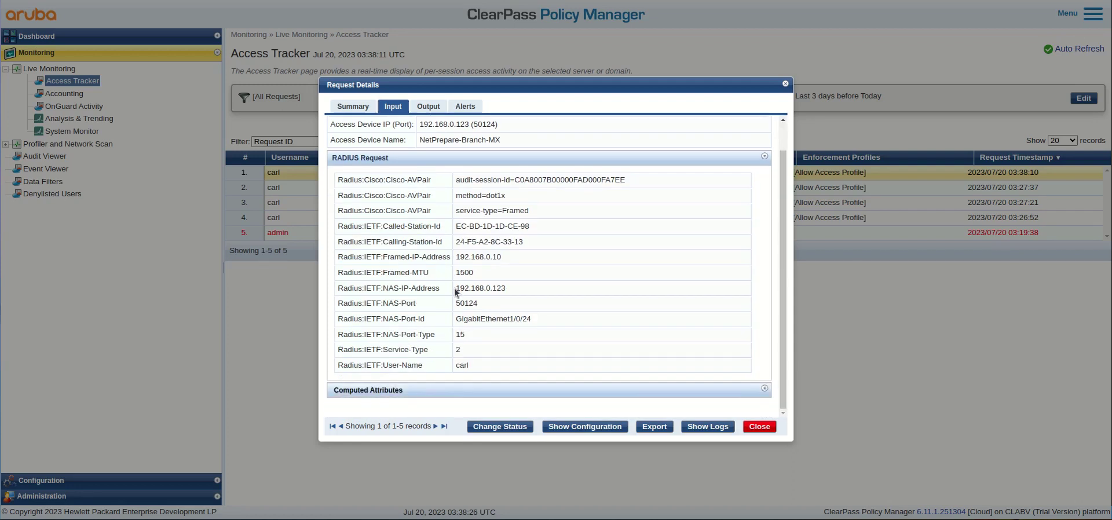
pyautogui.click(444, 393)
pyautogui.scroll(-5, 443, 396)
pyautogui.scroll(-2, 443, 396)
pyautogui.scroll(-1, 442, 397)
pyautogui.scroll(7, 441, 393)
pyautogui.scroll(-1, 441, 393)
pyautogui.scroll(1, 441, 393)
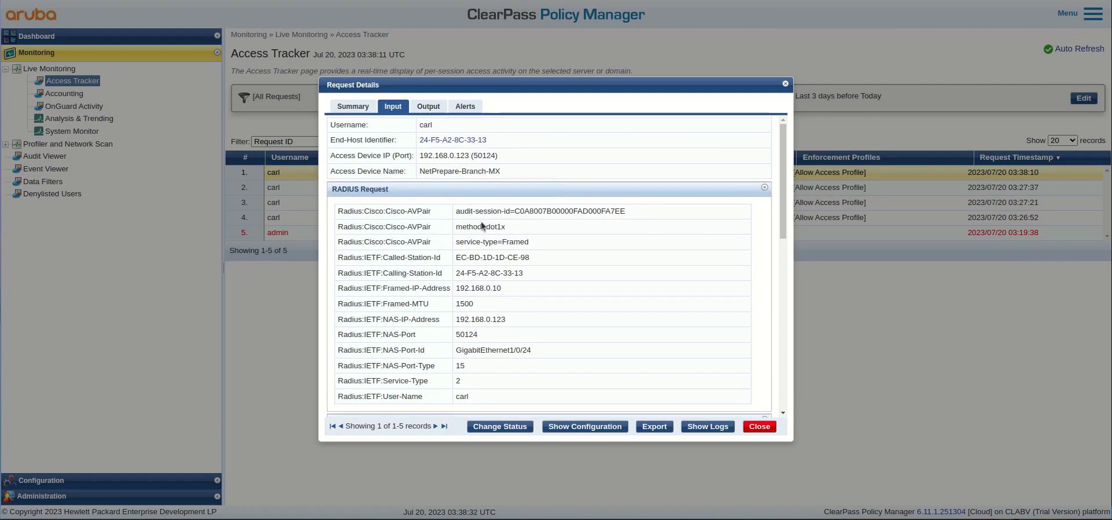
# Step: Check the Allow Access Profile enforcement output and select the LDAP connection alert message
pyautogui.click(441, 111)
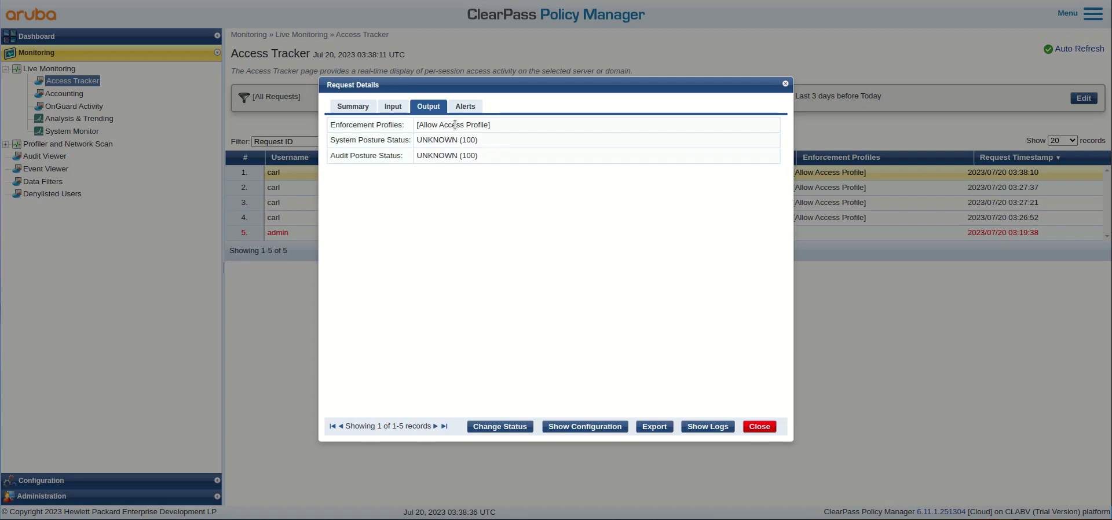
pyautogui.tripleClick(455, 126)
pyautogui.click(460, 111)
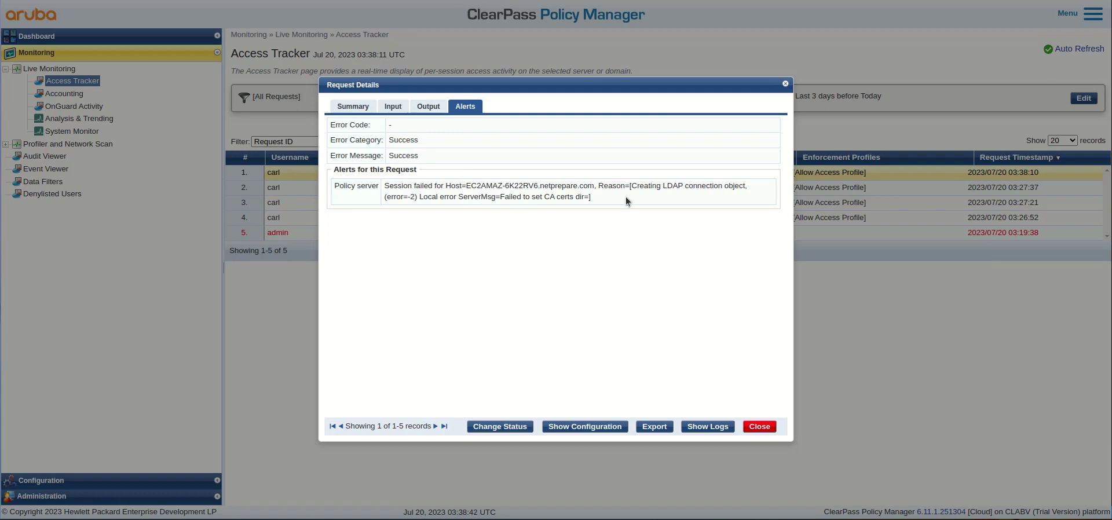
pyautogui.moveTo(631, 196); pyautogui.dragTo(393, 188)
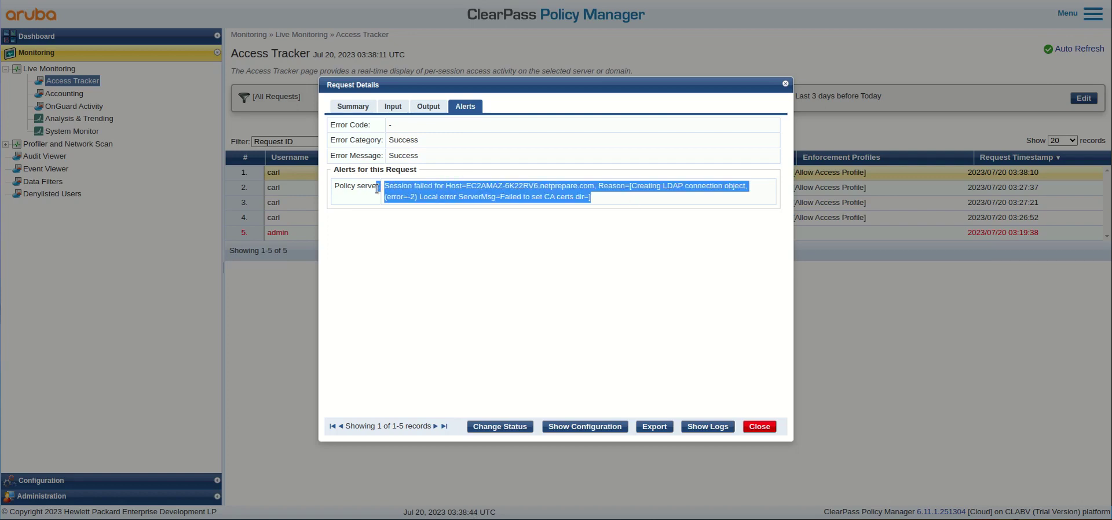
pyautogui.tripleClick(563, 197)
# Step: Close the request details and deselect the running clearpass instance in the EC2 console
pyautogui.click(758, 426)
pyautogui.hotkey('ctrl', 'Tab')
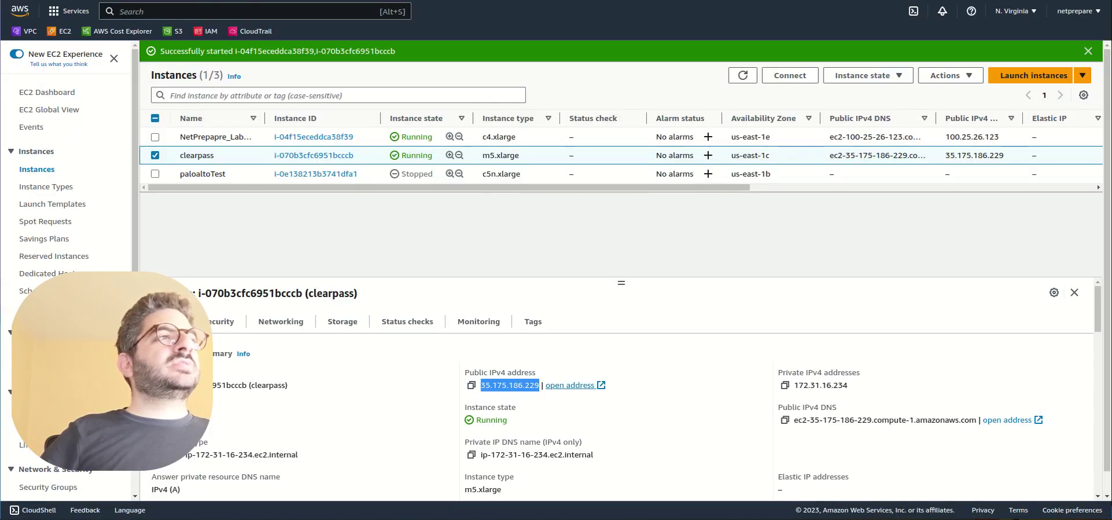
pyautogui.click(154, 155)
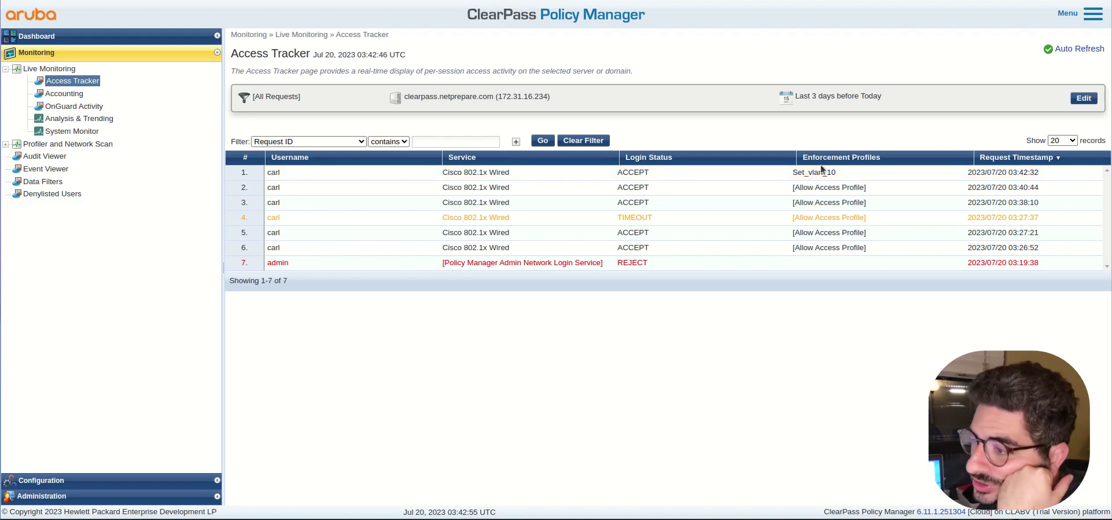
# Step: Show the RADIUS response of carl's newest request, returning Tunnel-Private-Group-Id 10
pyautogui.click(864, 173)
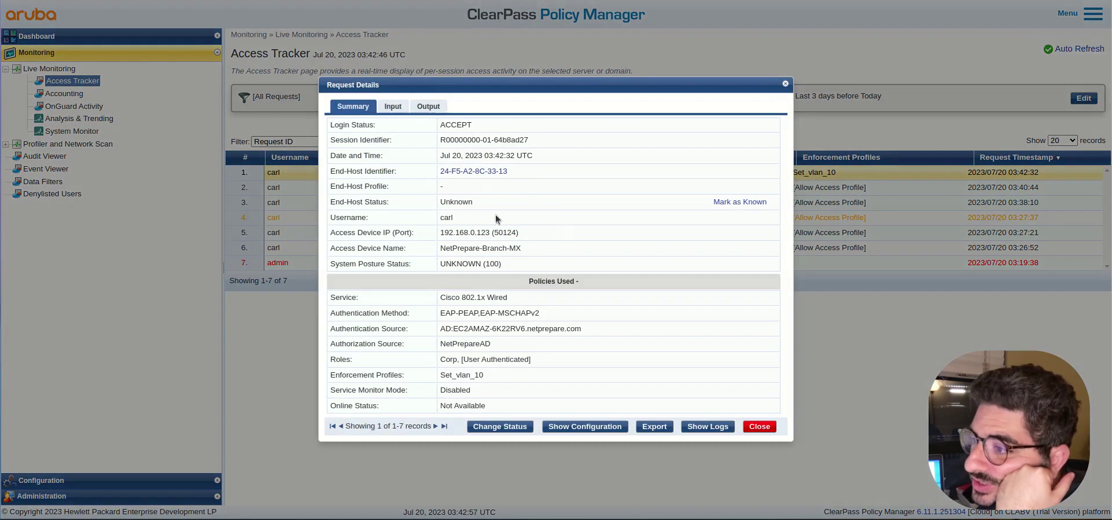
pyautogui.click(430, 106)
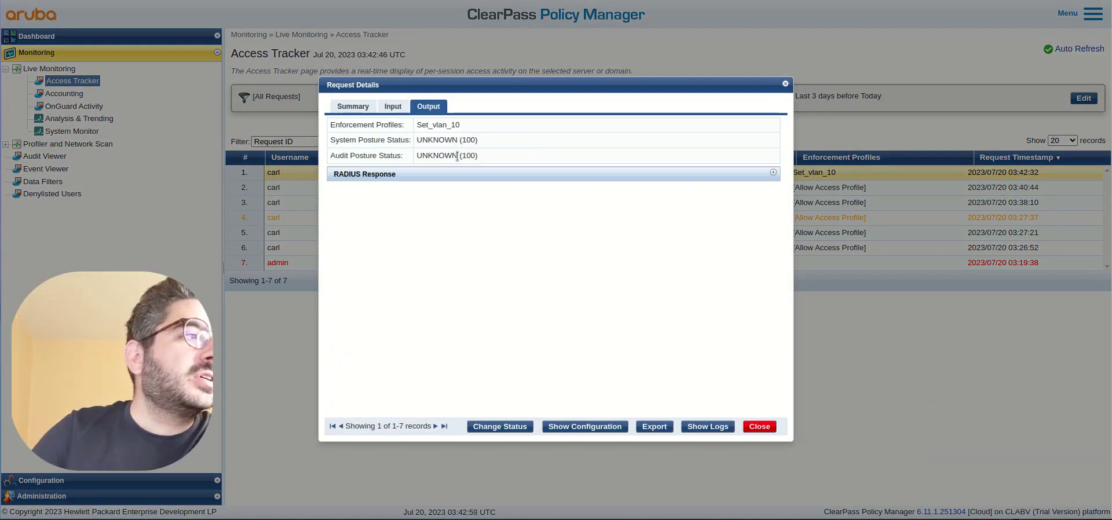
pyautogui.click(463, 174)
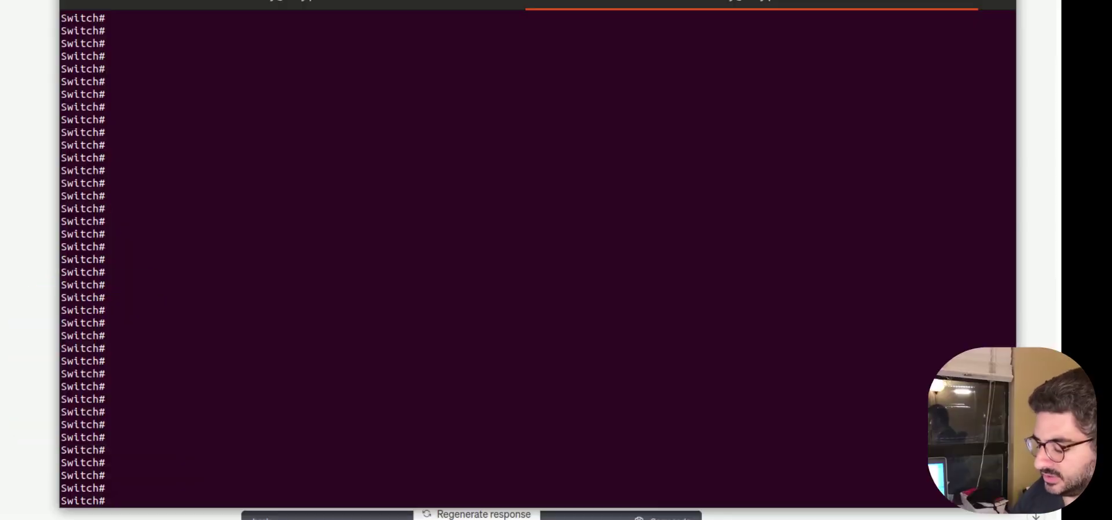
# Step: Run 'show authentication sessions interface gigabitEthernet 1/0/24' on the switch
pyautogui.write('uth')
pyautogui.press('Tab')
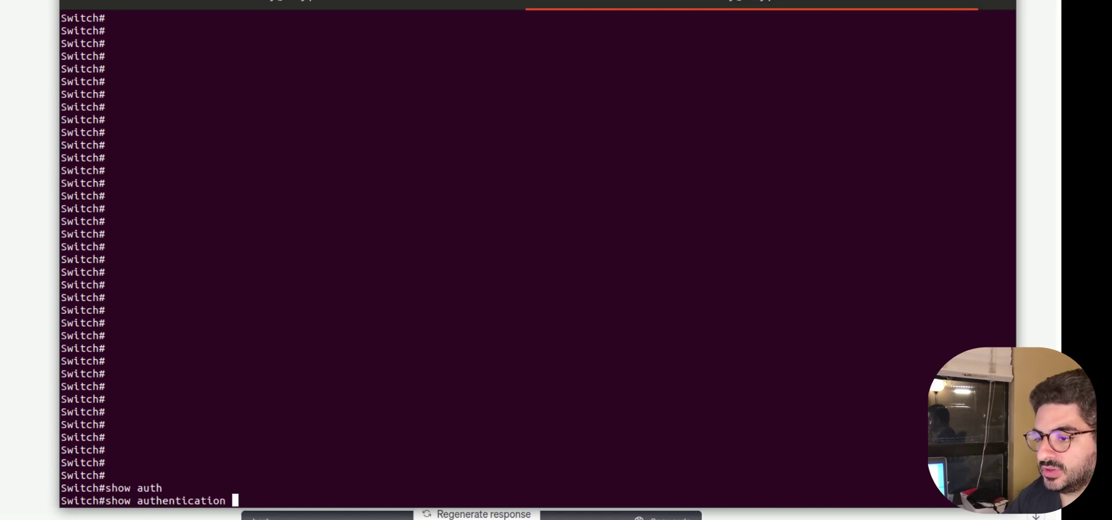
pyautogui.press('Tab')
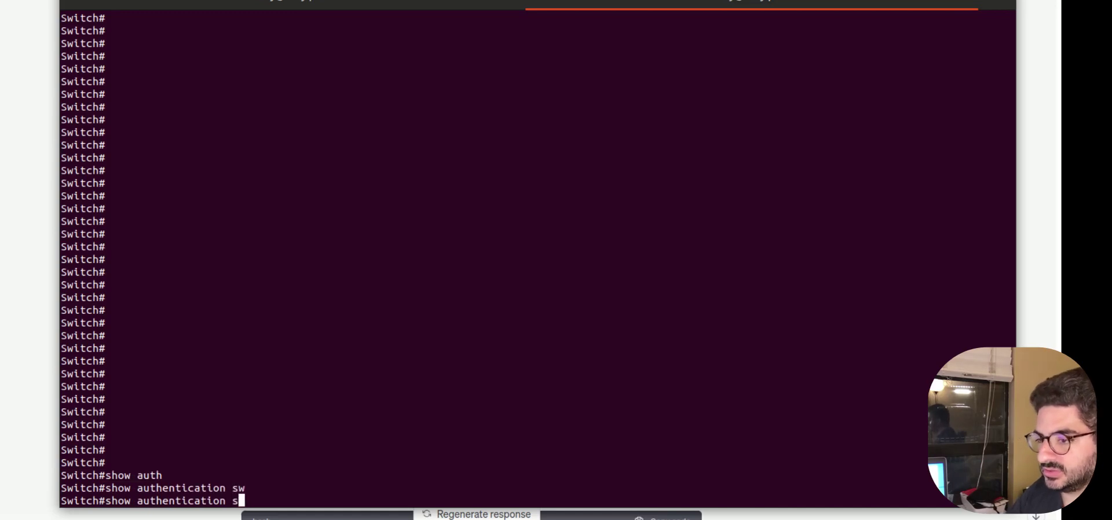
pyautogui.write('se')
pyautogui.press('Tab')
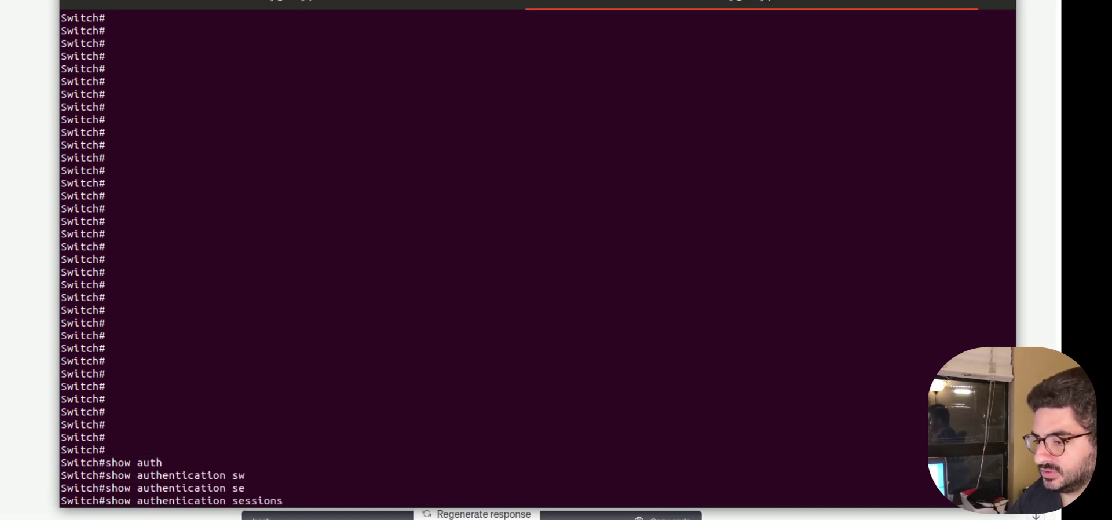
pyautogui.write('in')
pyautogui.press('Tab')
pyautogui.write('i')
pyautogui.press('Tab')
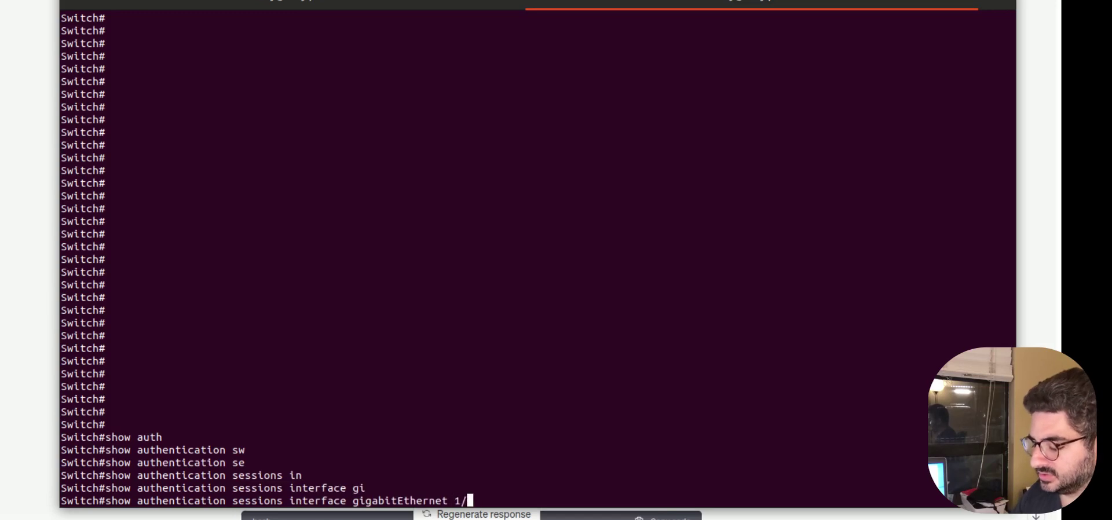
pyautogui.write('24')
pyautogui.press('Return')
pyautogui.press('Return')
pyautogui.press('Return')
pyautogui.press('Return')
# Step: Rerun the session query with 'policy' to show the server and resultant VLAN policies
pyautogui.press('Up')
pyautogui.write('?')
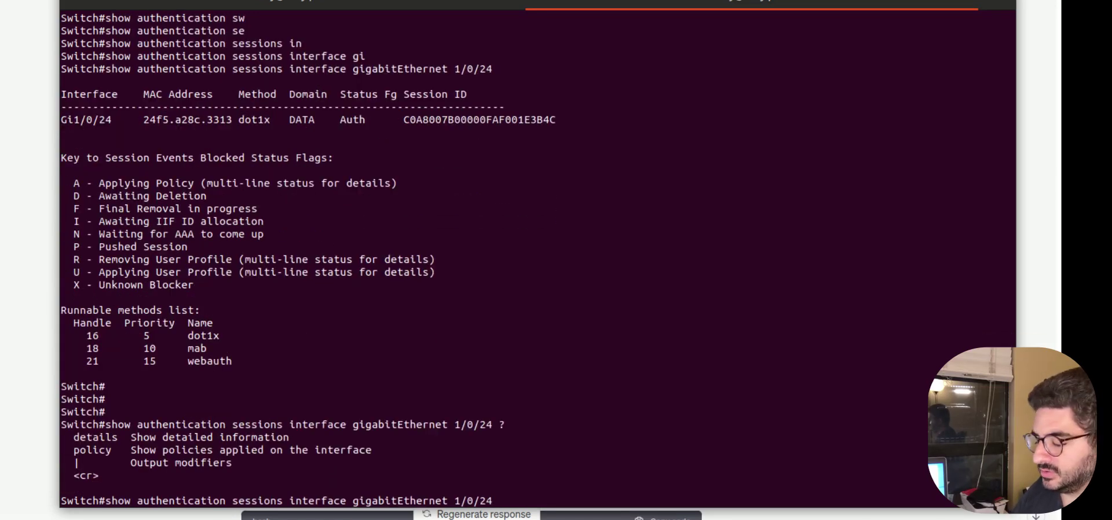
pyautogui.write('policy')
pyautogui.press('Tab')
pyautogui.press('Return')
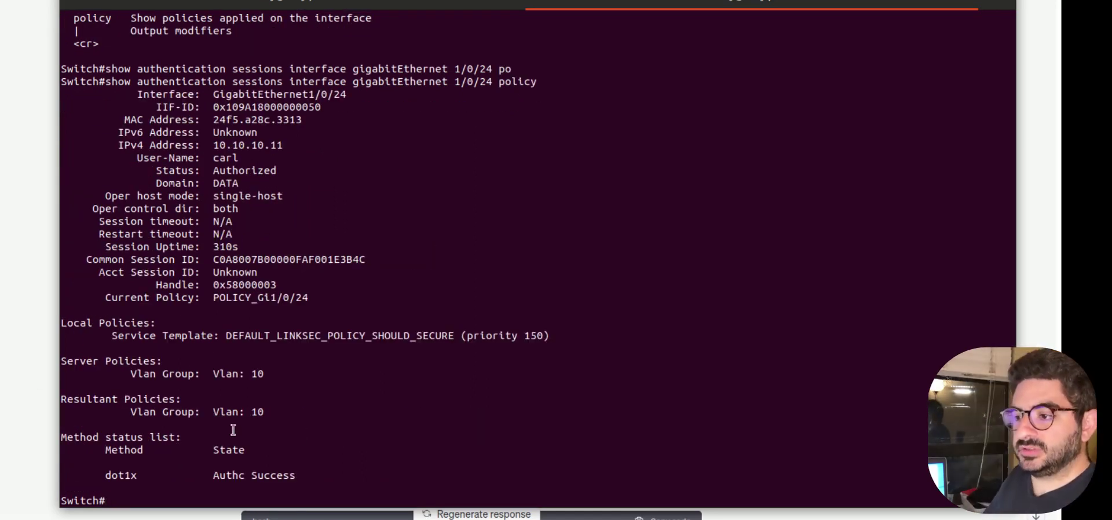
pyautogui.moveTo(290, 419); pyautogui.dragTo(8, 349)
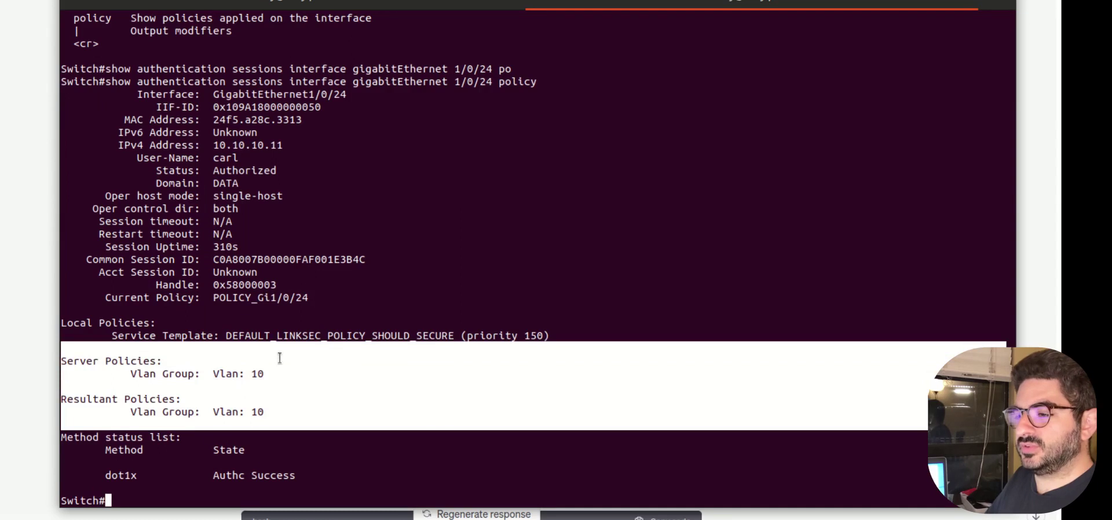
pyautogui.click(240, 370)
pyautogui.doubleClick(301, 337)
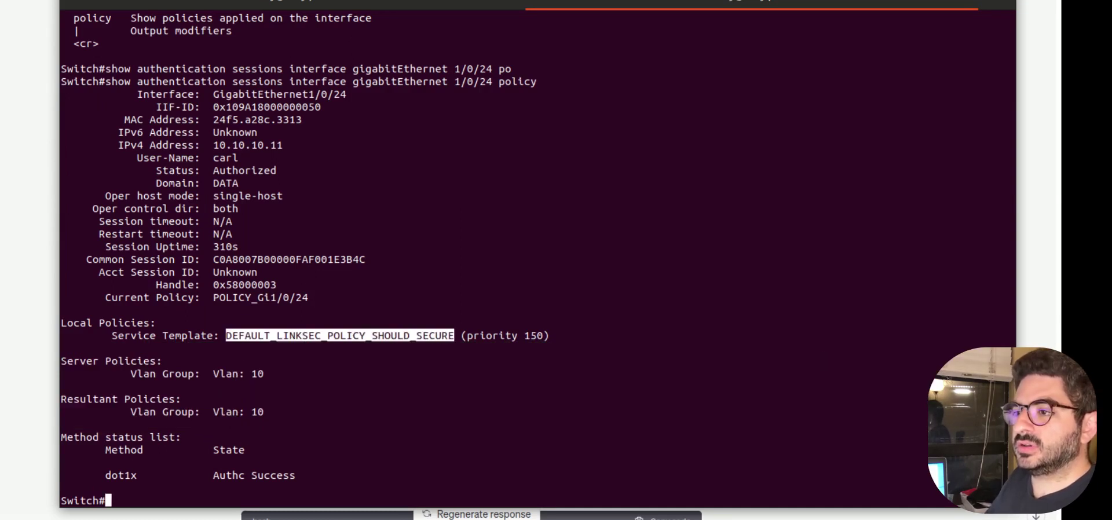
# Step: Rerun the query with 'details', showing carl authorized with IP 10.10.10.11
pyautogui.press('Return')
pyautogui.press('Return')
pyautogui.press('Up')
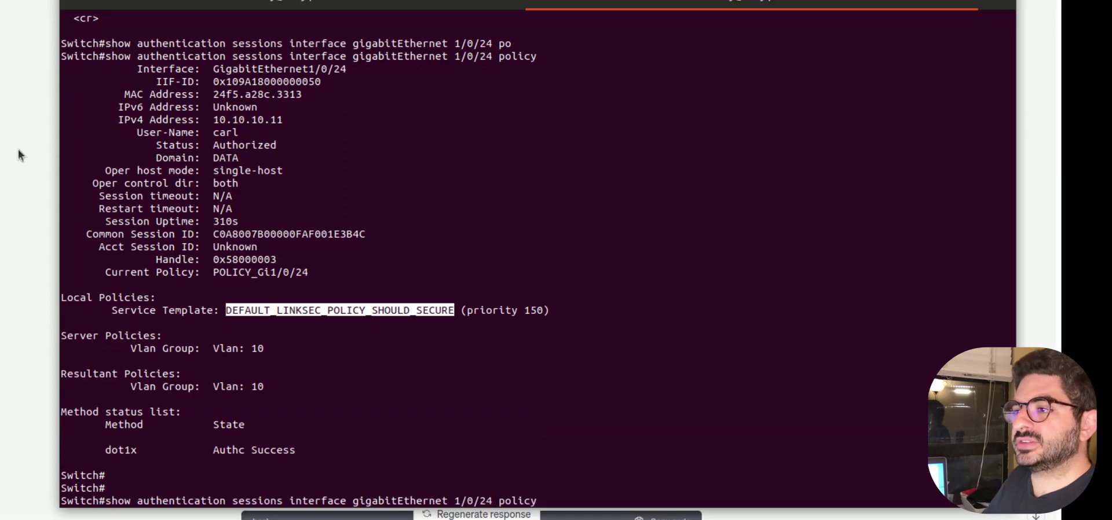
pyautogui.doubleClick(268, 120)
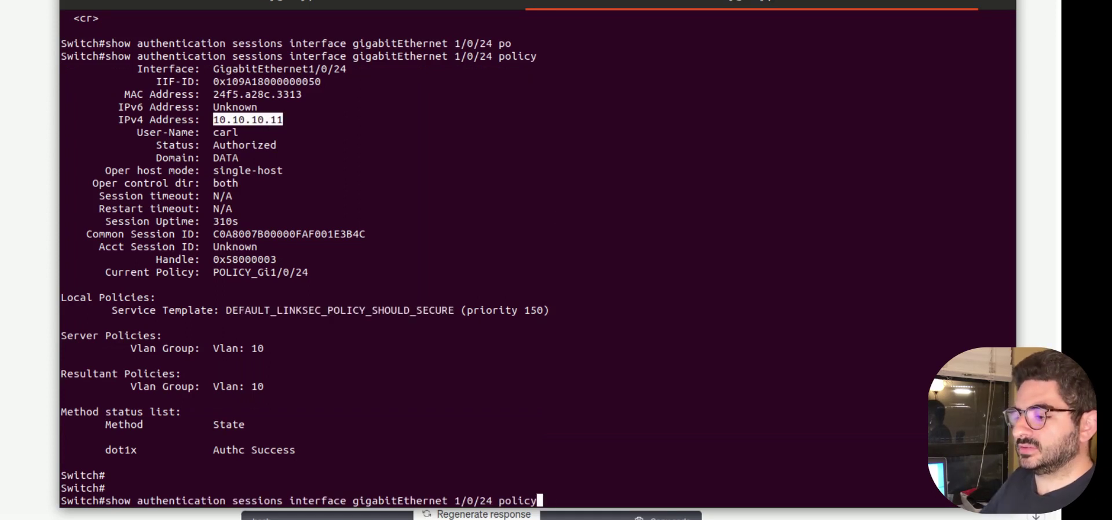
pyautogui.write('de')
pyautogui.press('Tab')
pyautogui.press('Return')
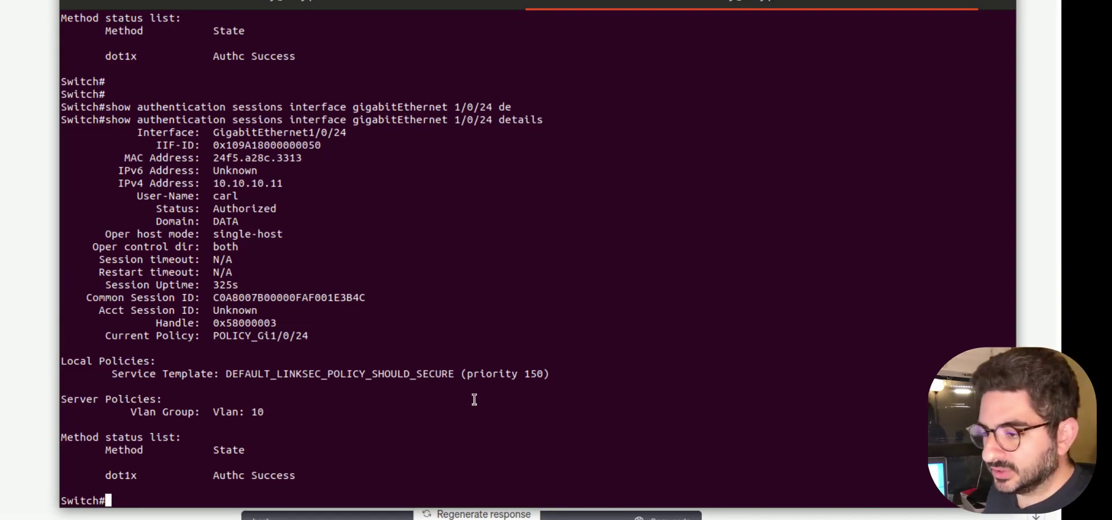
# Step: Rerun the detailed session query for port 1/0/24 after checking the dot1x Authc Success line
pyautogui.tripleClick(272, 475)
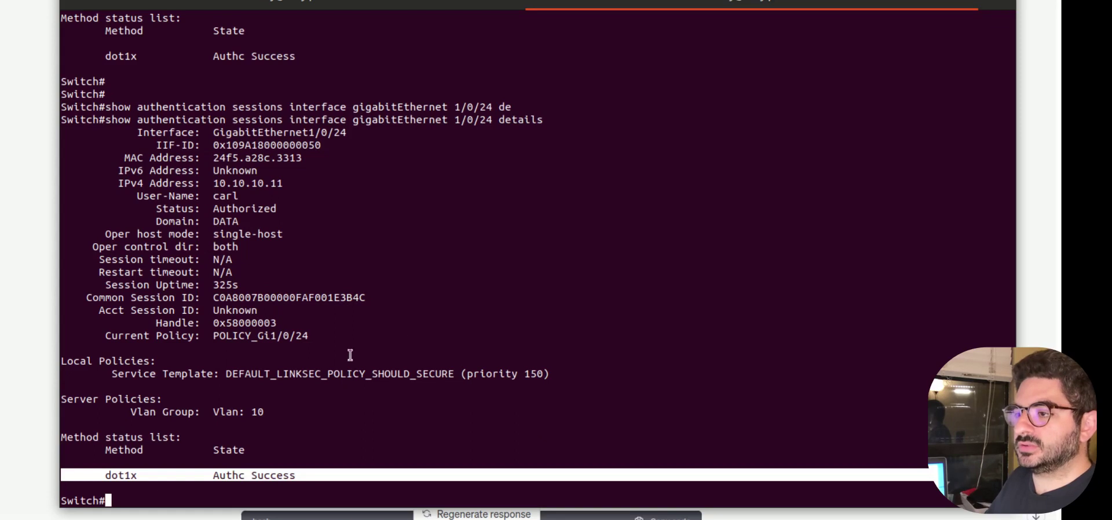
pyautogui.click(424, 323)
pyautogui.press('Return')
pyautogui.press('Return')
pyautogui.press('Return')
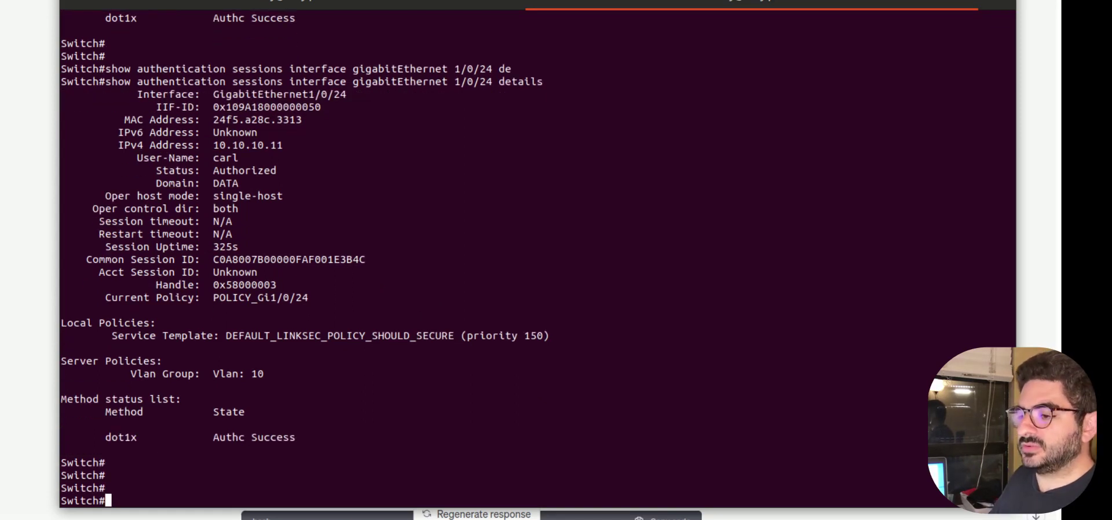
pyautogui.press('Up')
pyautogui.press('BackSpace')
pyautogui.press('BackSpace')
pyautogui.press('BackSpace')
pyautogui.write('details')
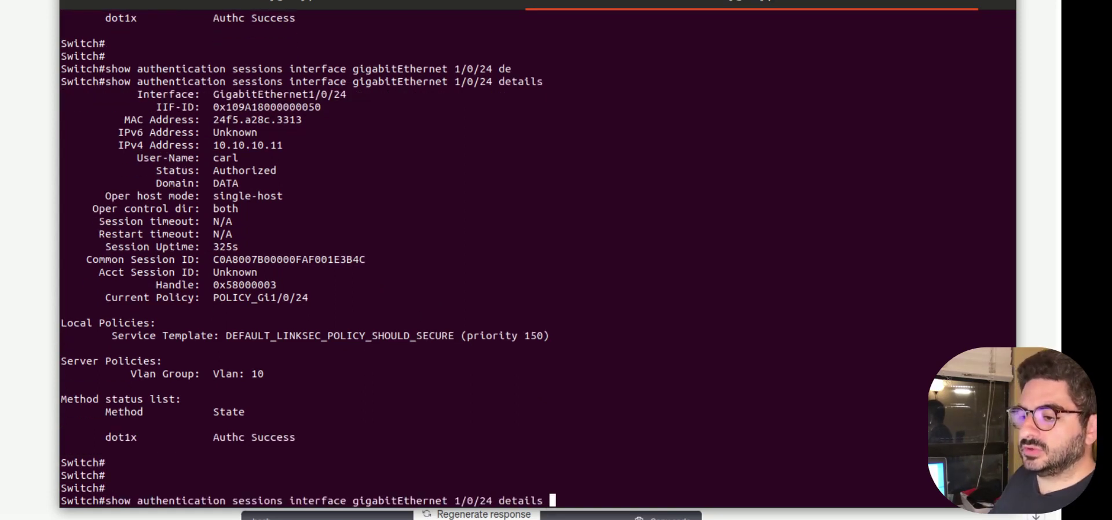
pyautogui.press('Return')
pyautogui.press('Return')
pyautogui.press('Return')
pyautogui.press('Return')
pyautogui.press('Return')
# Step: Run 'show dot1x interface gigabitEthernet 1/0/24' to display the port's authenticator settings
pyautogui.write('show ')
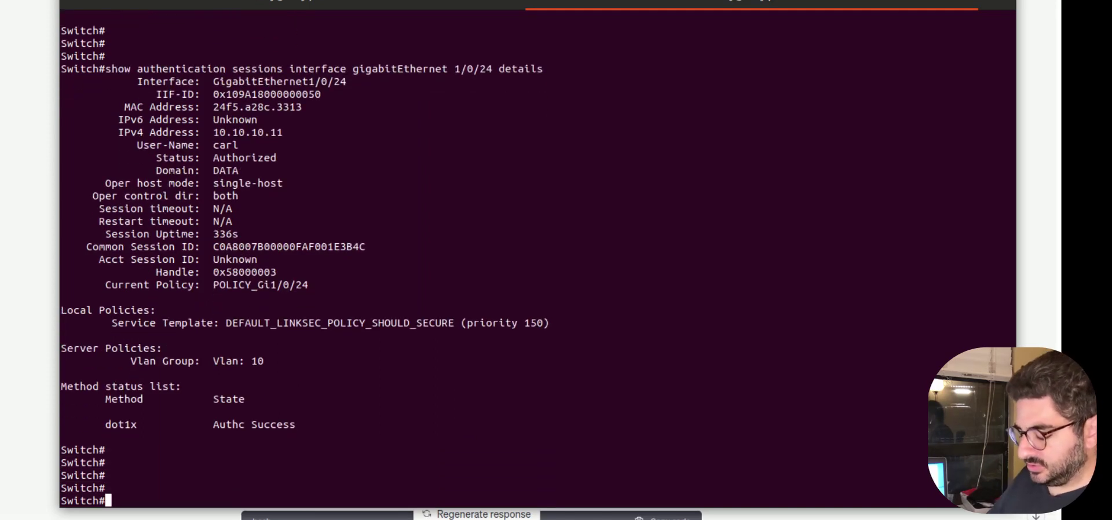
pyautogui.write('do')
pyautogui.press('Tab')
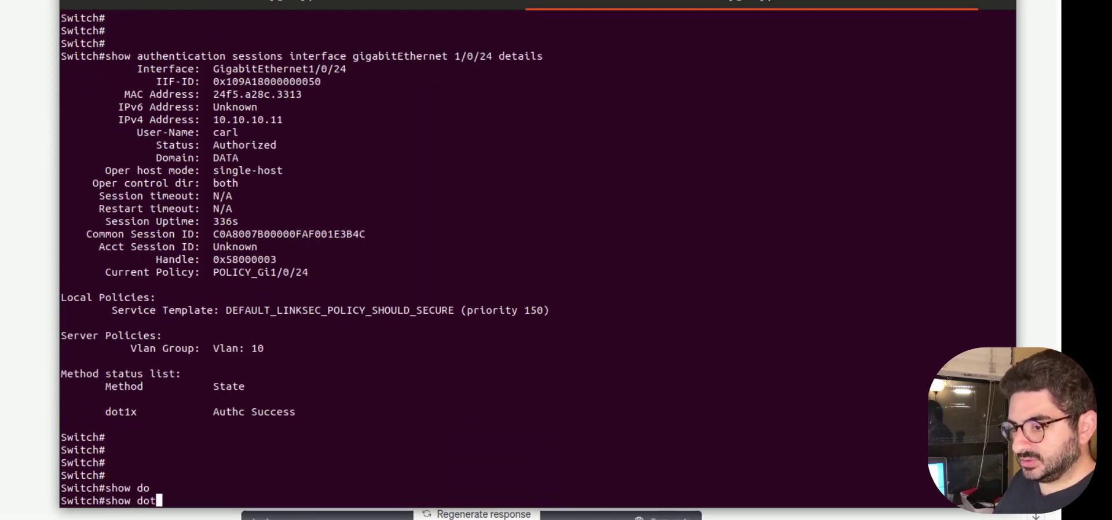
pyautogui.write('t')
pyautogui.press('Tab')
pyautogui.write('1x')
pyautogui.press('Tab')
pyautogui.write('in')
pyautogui.press('Tab')
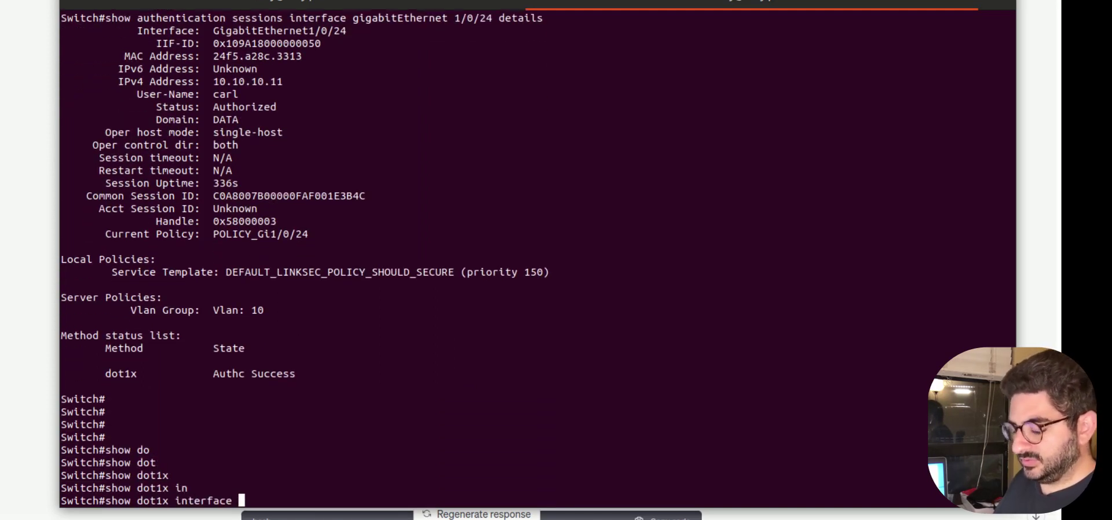
pyautogui.write('gi')
pyautogui.press('Tab')
pyautogui.write('0/2')
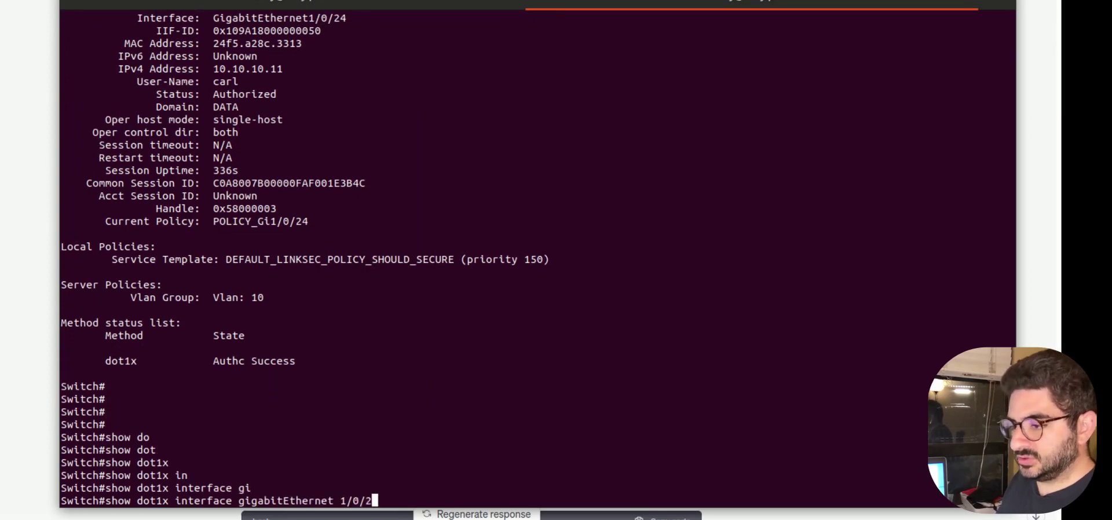
pyautogui.press('Return')
pyautogui.press('Return')
pyautogui.press('Return')
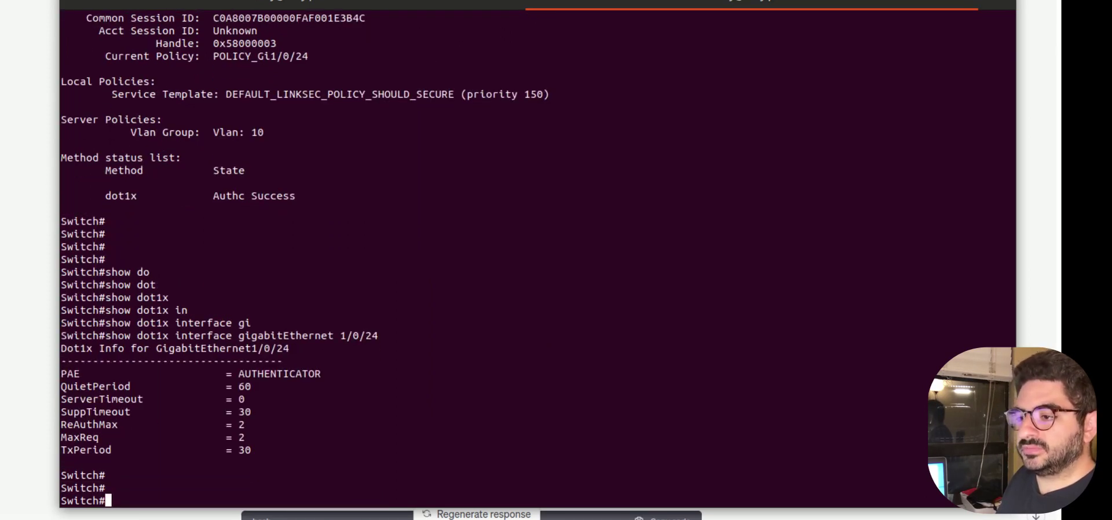